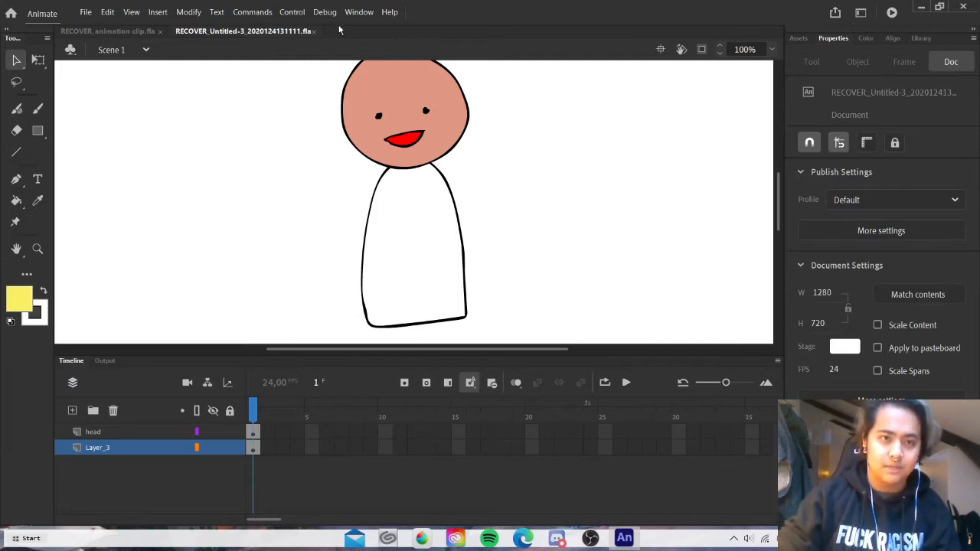
Close the untitled document, fit the animation clip's stage in the window, and show layer parenting in an enlarged timeline
{"action": "left_click", "coordinate": [314, 31]}
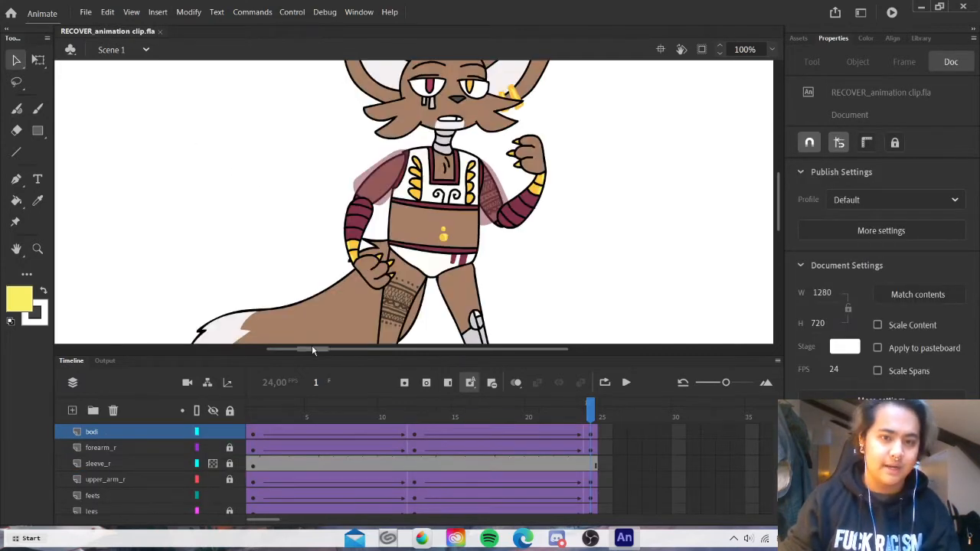
{"action": "left_click", "coordinate": [771, 49]}
{"action": "left_click", "coordinate": [788, 63]}
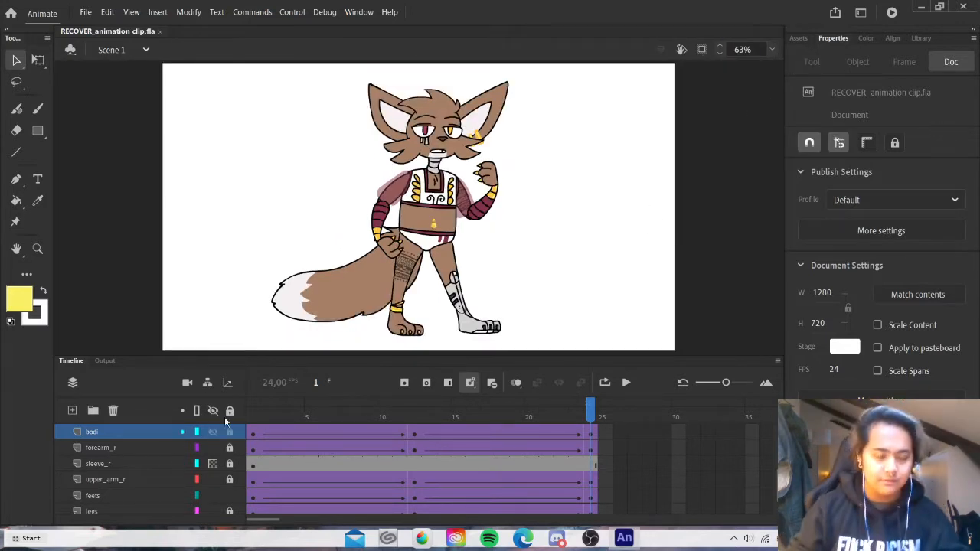
{"action": "left_click", "coordinate": [208, 387]}
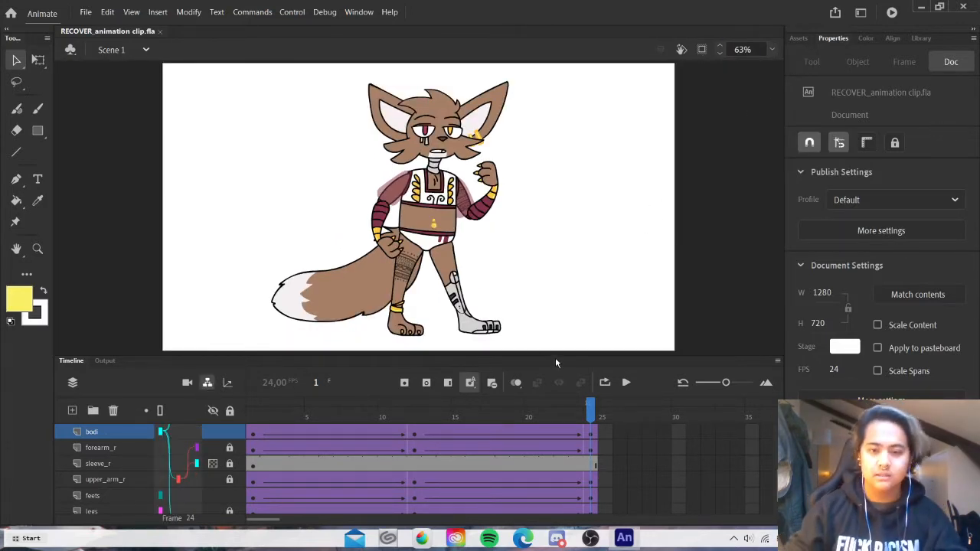
{"action": "left_click_drag", "start_coordinate": [556, 355], "coordinate": [551, 183]}
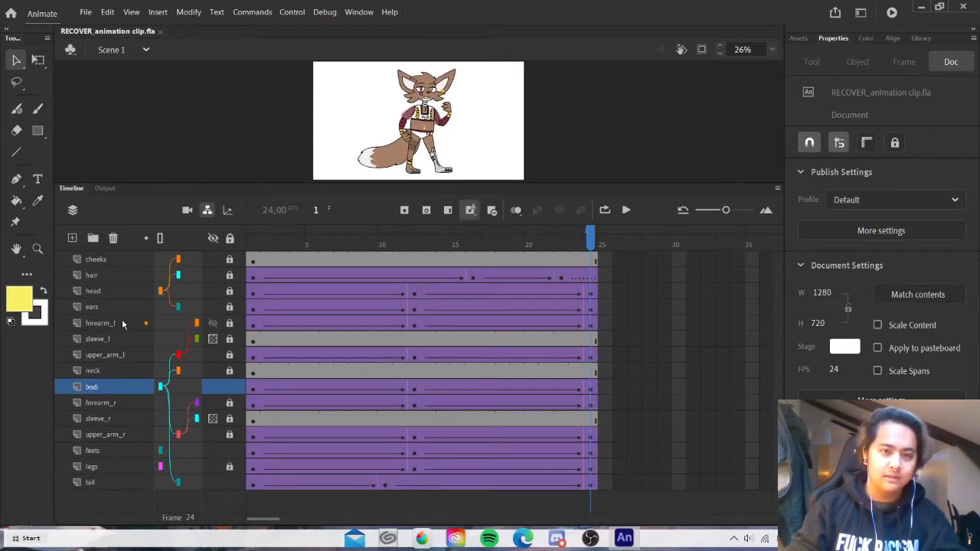
Try moving the body on frame 24 to test which parts are parented to it, and undo the move
{"action": "left_click", "coordinate": [106, 391]}
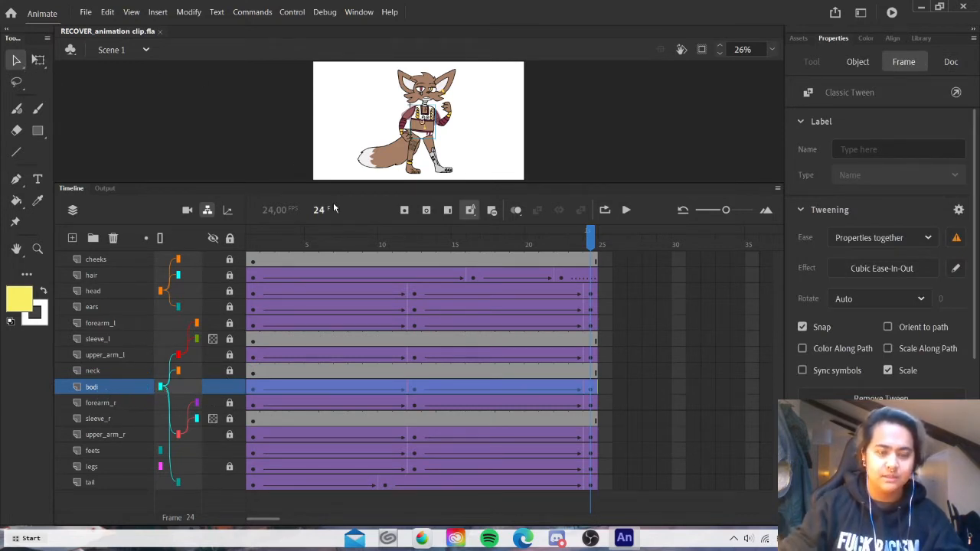
{"action": "left_click_drag", "start_coordinate": [433, 130], "coordinate": [506, 123]}
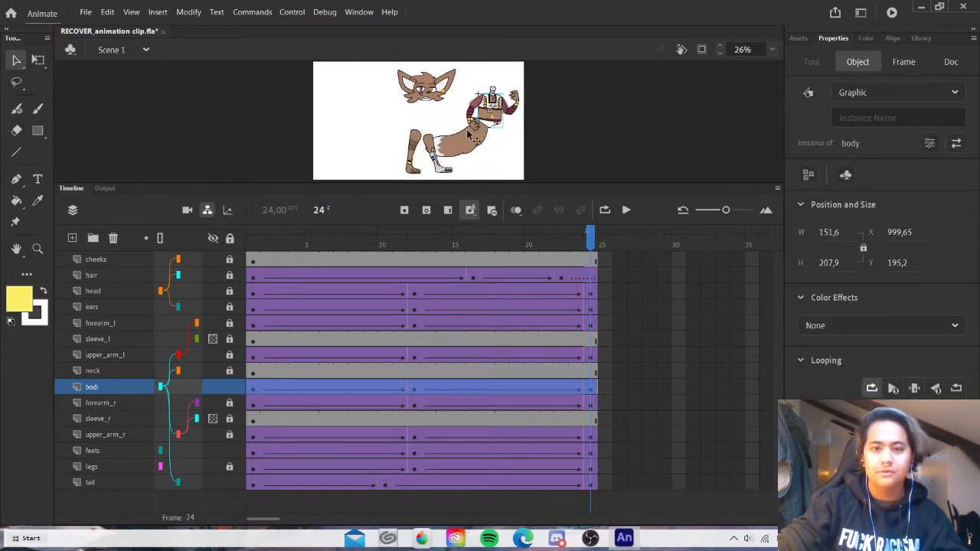
{"action": "key", "text": "ctrl+z"}
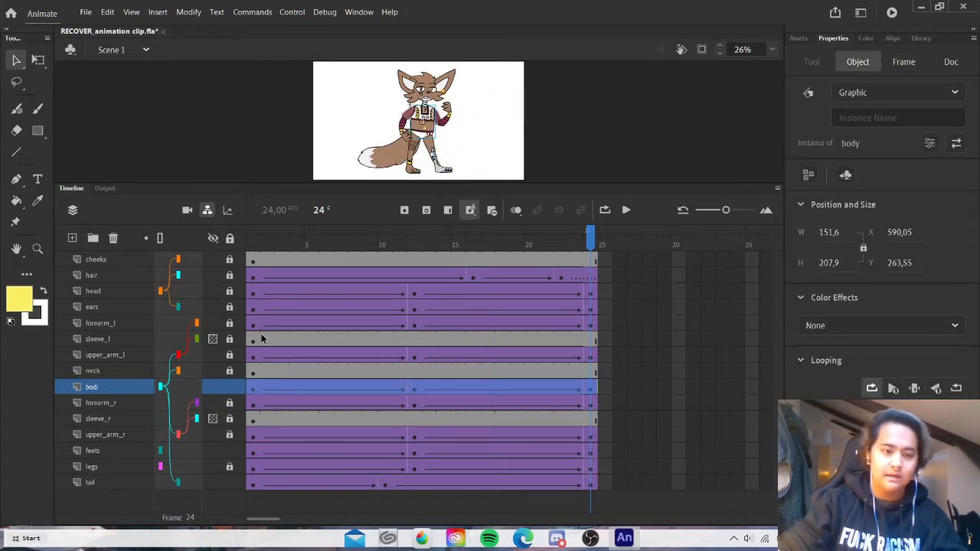
Try moving the upper_arm_l part away from the body on frame 24, and undo the move
{"action": "left_click", "coordinate": [106, 373]}
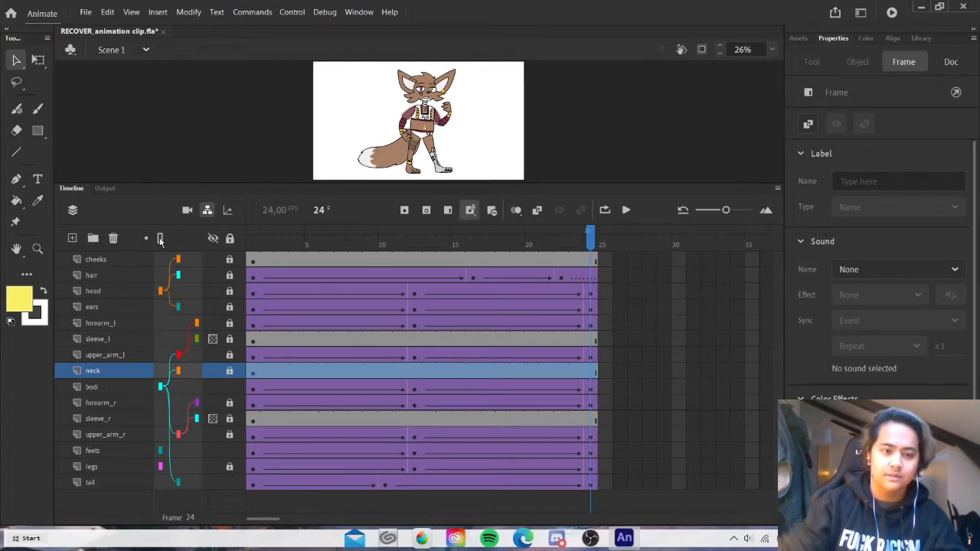
{"action": "left_click", "coordinate": [108, 357]}
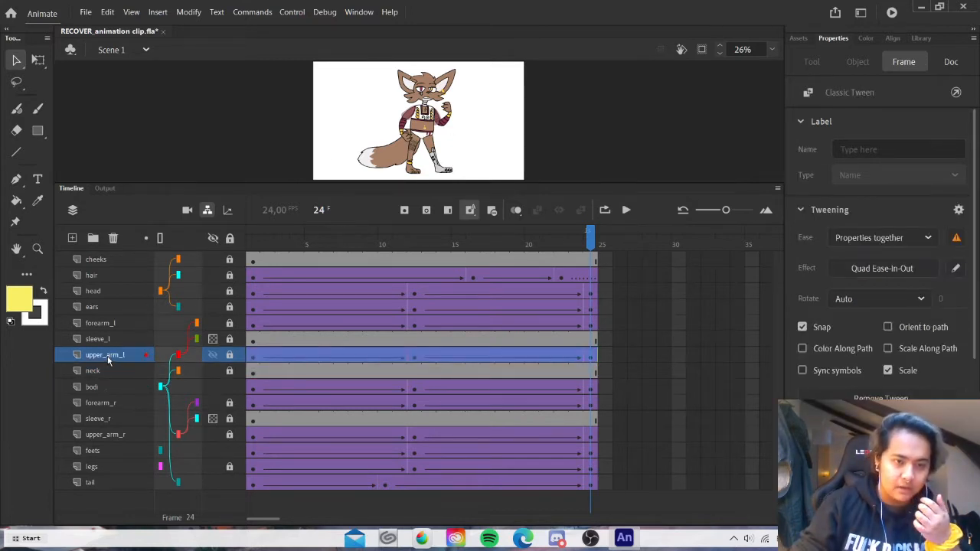
{"action": "left_click_drag", "start_coordinate": [403, 121], "coordinate": [369, 131]}
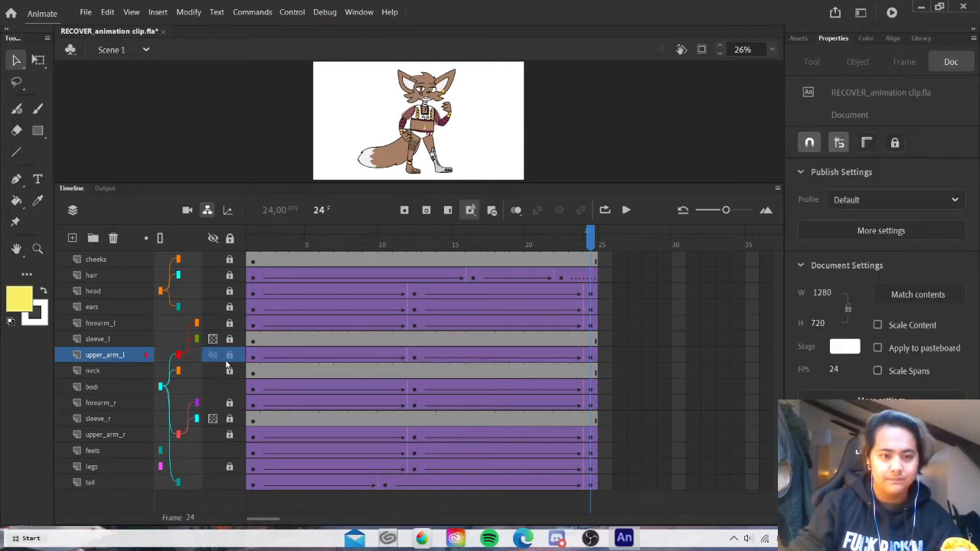
{"action": "left_click", "coordinate": [125, 357]}
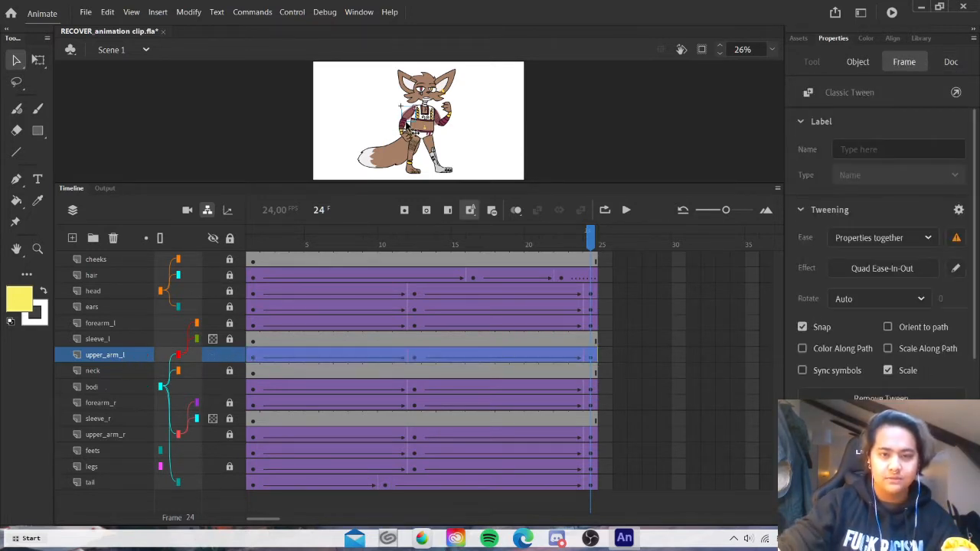
{"action": "left_click_drag", "start_coordinate": [400, 107], "coordinate": [369, 130]}
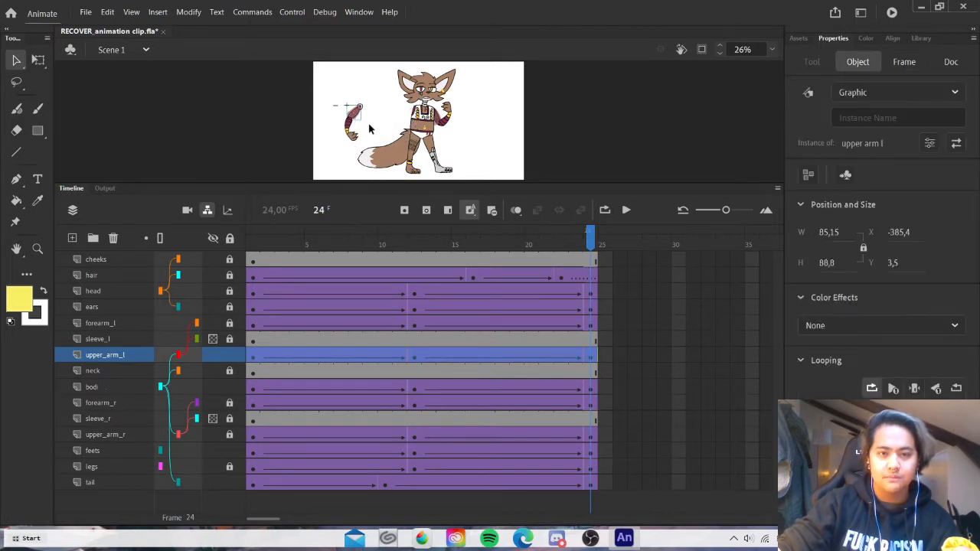
{"action": "key", "text": "ctrl+z"}
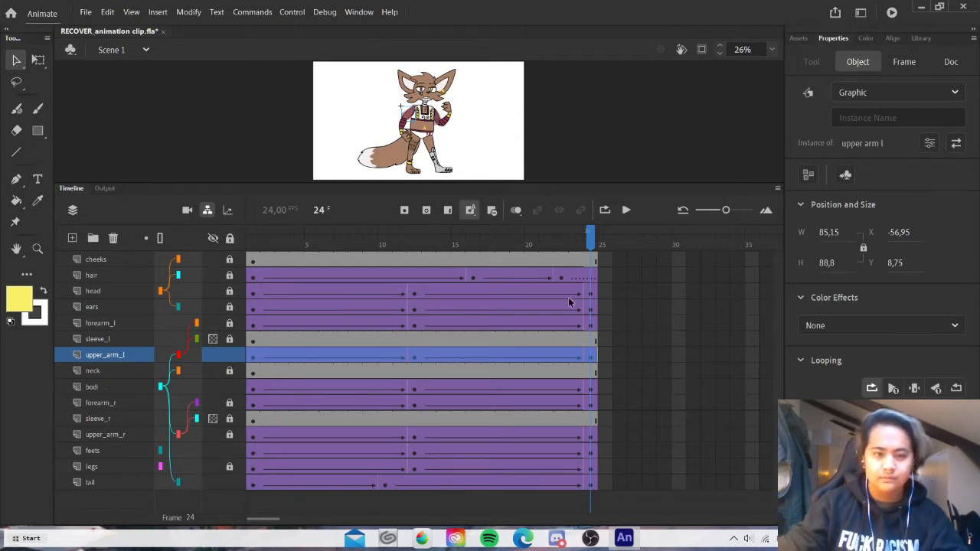
Return to frame 1 and hide every layer except the tail
{"action": "left_click_drag", "start_coordinate": [586, 243], "coordinate": [199, 264]}
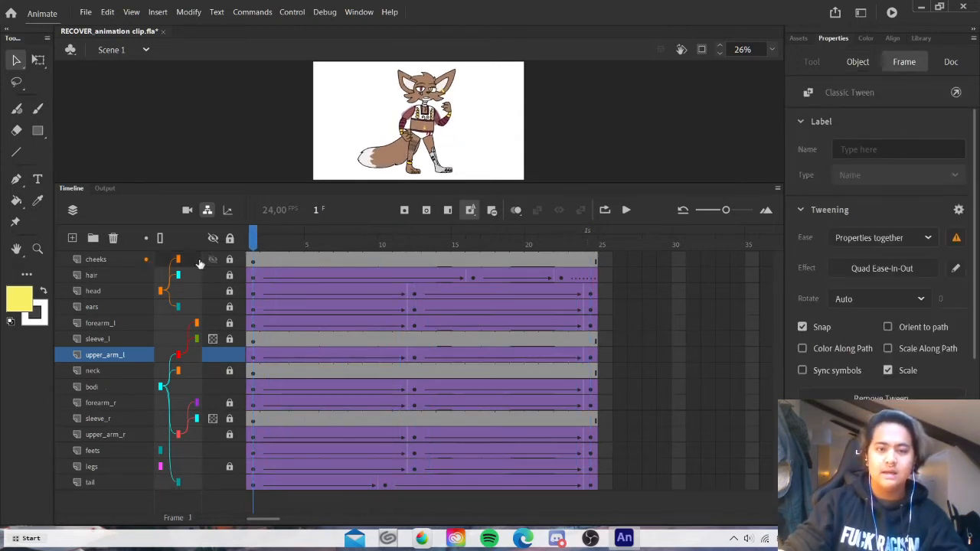
{"action": "left_click", "coordinate": [265, 136]}
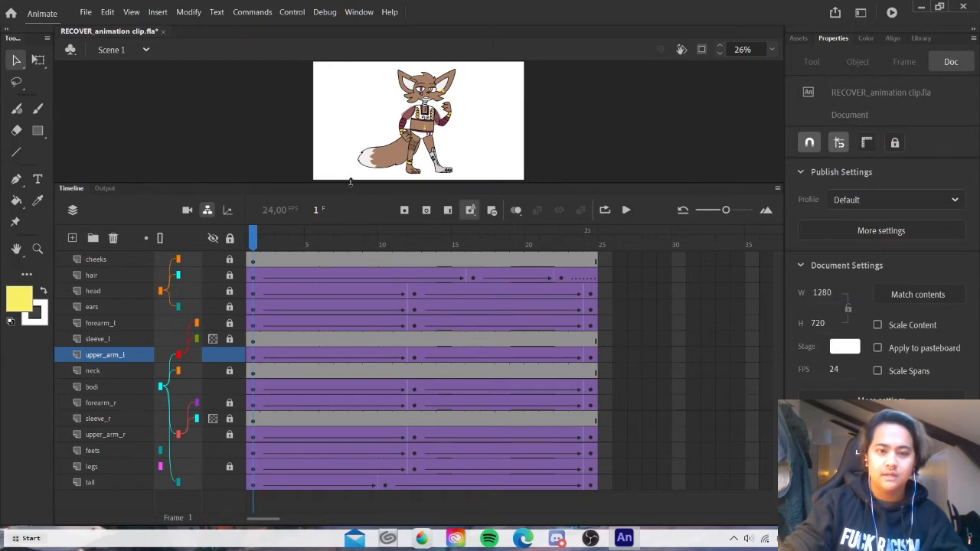
{"action": "left_click_drag", "start_coordinate": [350, 181], "coordinate": [325, 198]}
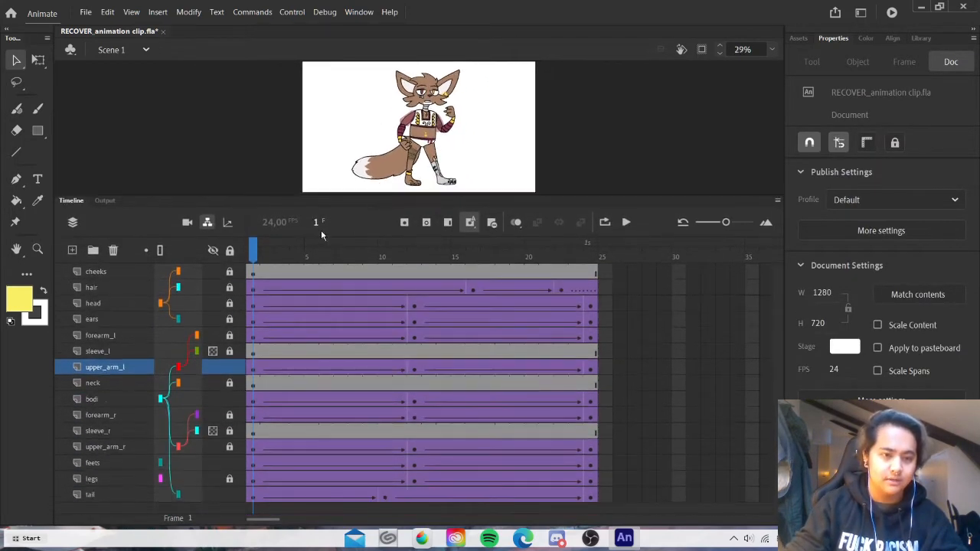
{"action": "left_click", "coordinate": [213, 250]}
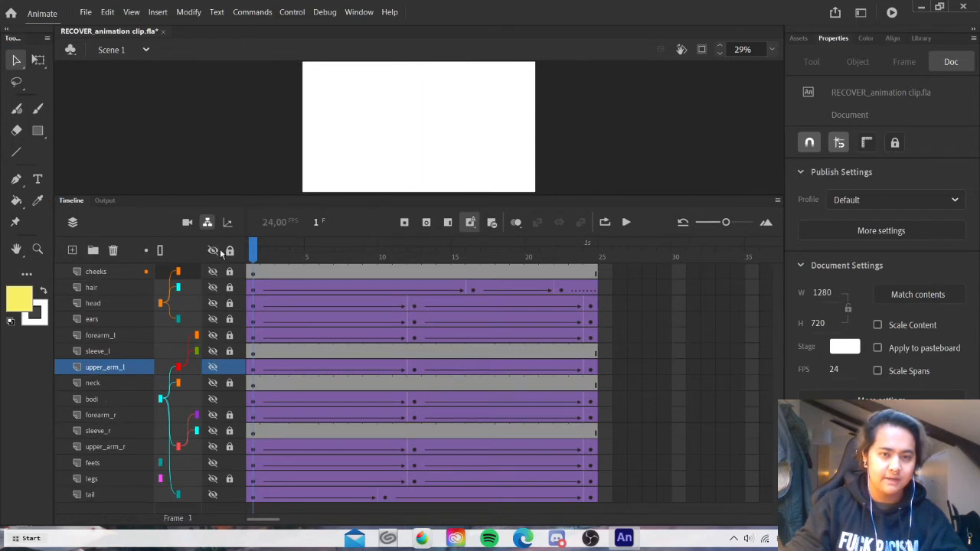
{"action": "left_click", "coordinate": [212, 495]}
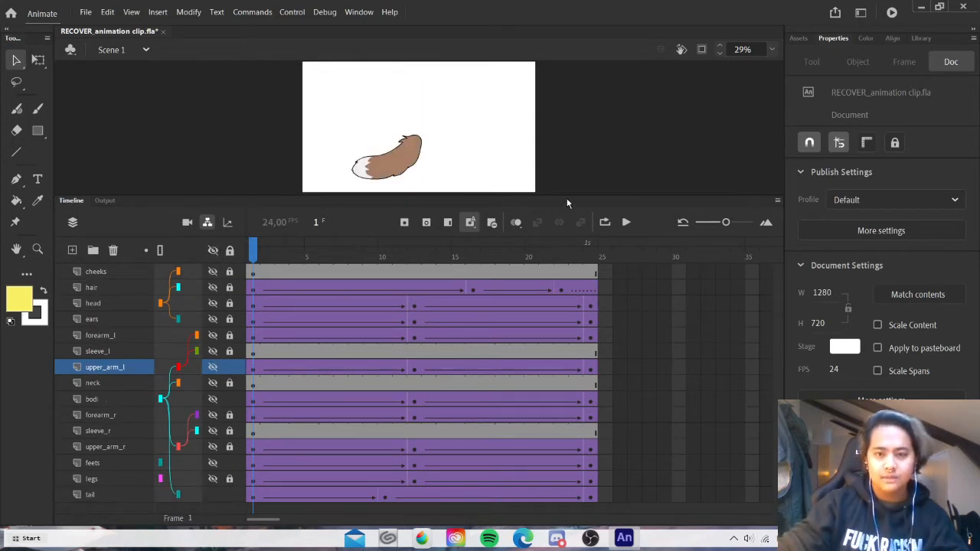
Enlarge the stage area and select the tail on frame 1 with the Free Transform tool
{"action": "left_click_drag", "start_coordinate": [570, 196], "coordinate": [569, 385]}
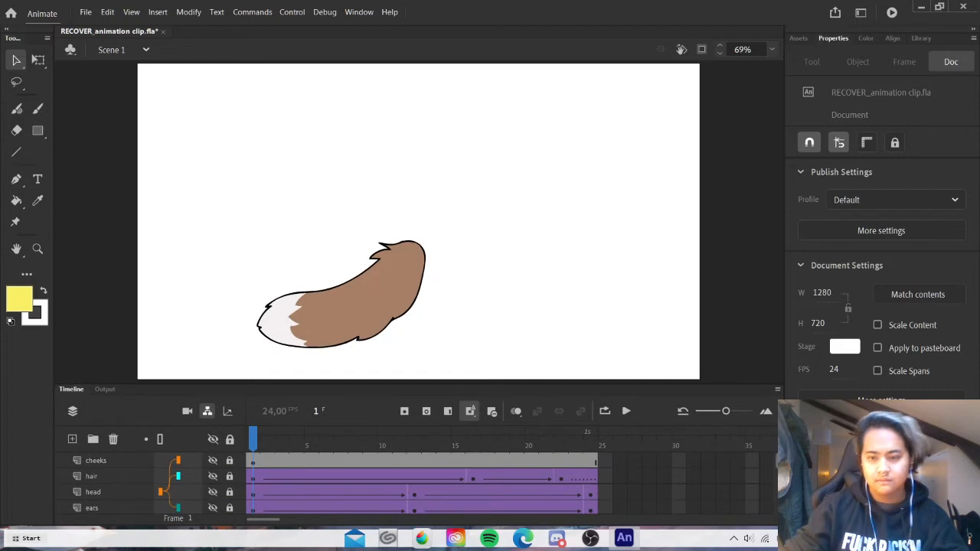
{"action": "scroll", "coordinate": [760, 520], "scroll_direction": "down", "scroll_amount": 5}
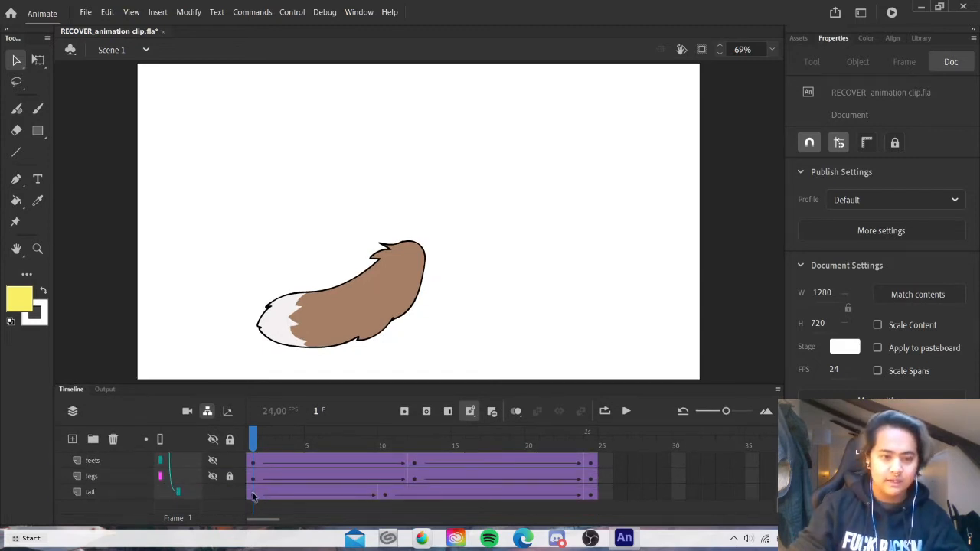
{"action": "left_click", "coordinate": [252, 494]}
{"action": "left_click", "coordinate": [38, 61]}
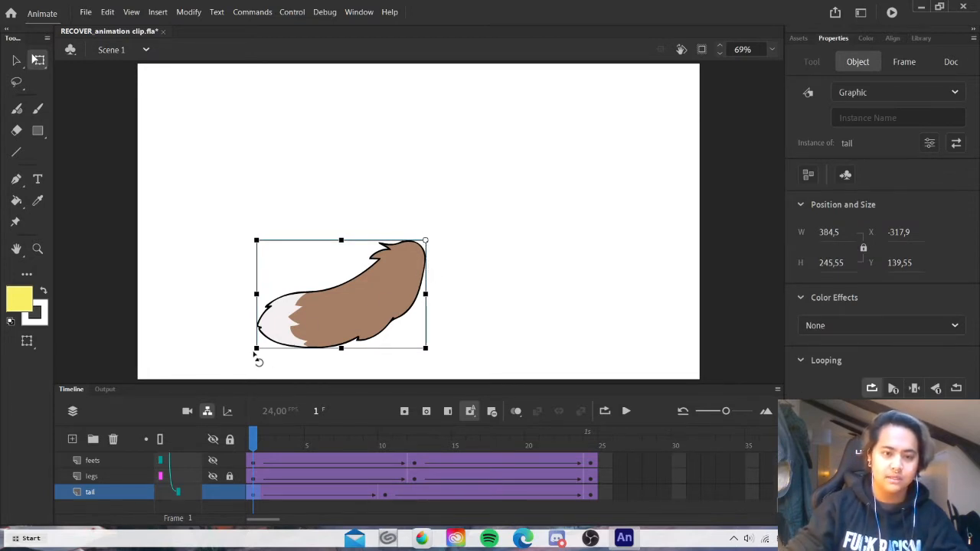
{"action": "mouse_move", "coordinate": [254, 355]}
{"action": "left_mouse_down"}
{"action": "mouse_move", "coordinate": [221, 253]}
{"action": "mouse_move", "coordinate": [254, 354]}
{"action": "mouse_move", "coordinate": [333, 423]}
{"action": "mouse_move", "coordinate": [235, 318]}
{"action": "mouse_move", "coordinate": [219, 243]}
{"action": "mouse_move", "coordinate": [228, 300]}
{"action": "mouse_move", "coordinate": [257, 358]}
{"action": "left_mouse_up"}
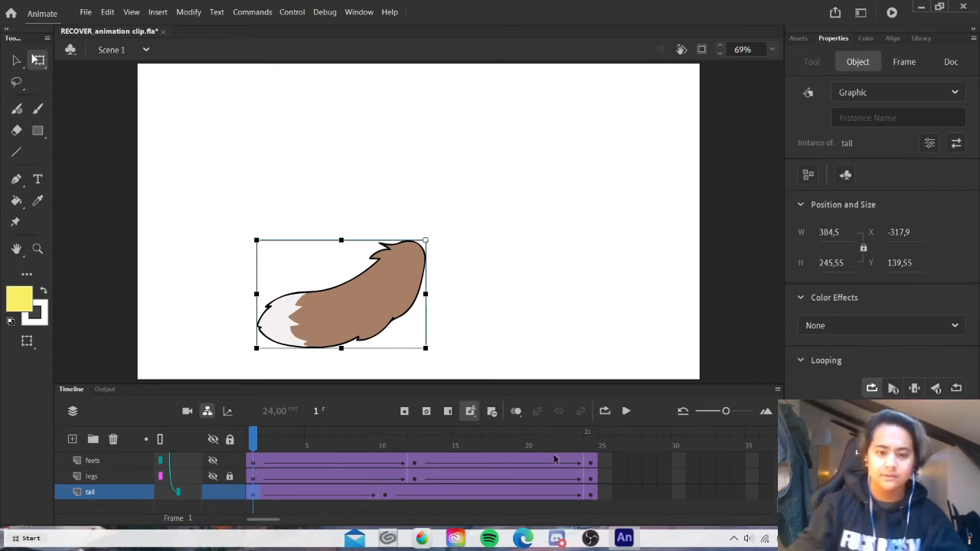
Remove the classic tweens from the tail layer through frame 24
{"action": "left_click", "coordinate": [591, 494], "text": "shift"}
{"action": "right_click", "coordinate": [591, 496]}
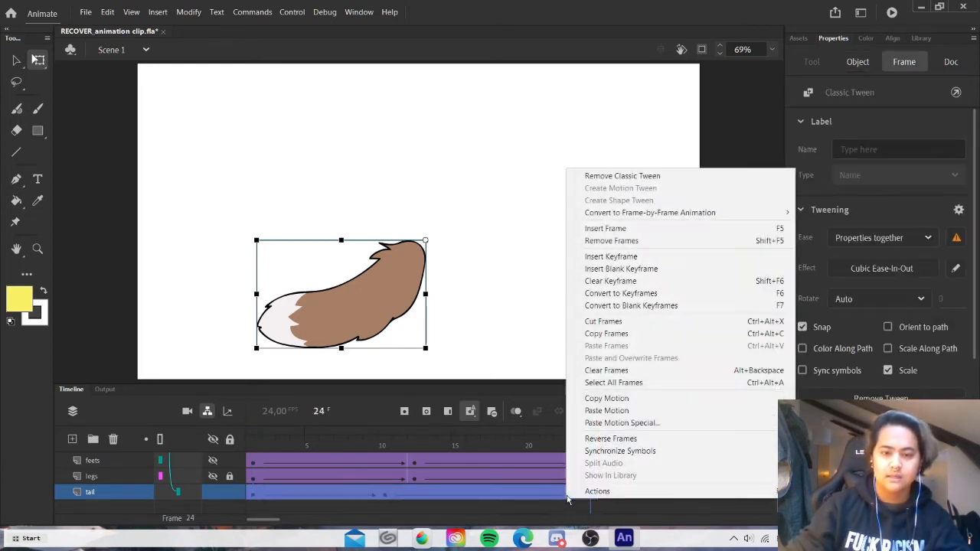
{"action": "left_click", "coordinate": [622, 176]}
Clear the tail layer's content from frame 2 to frame 24 and remove those frames
{"action": "left_click", "coordinate": [268, 494]}
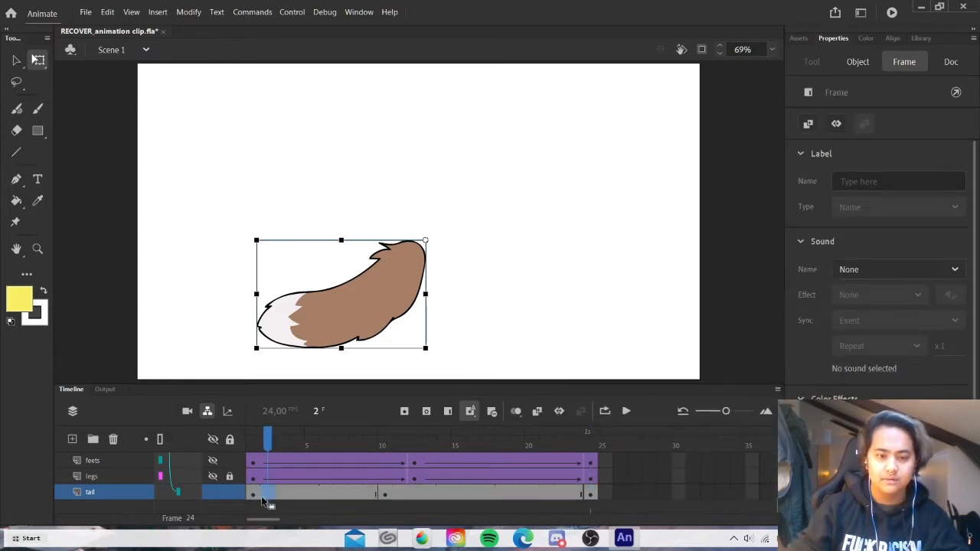
{"action": "left_click", "coordinate": [591, 494], "text": "shift"}
{"action": "right_click", "coordinate": [591, 494]}
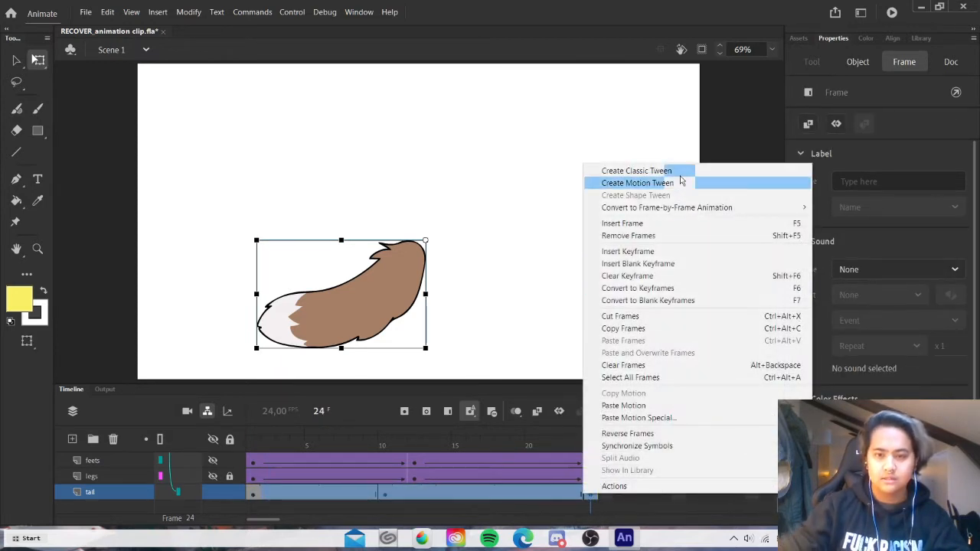
{"action": "left_click", "coordinate": [657, 368]}
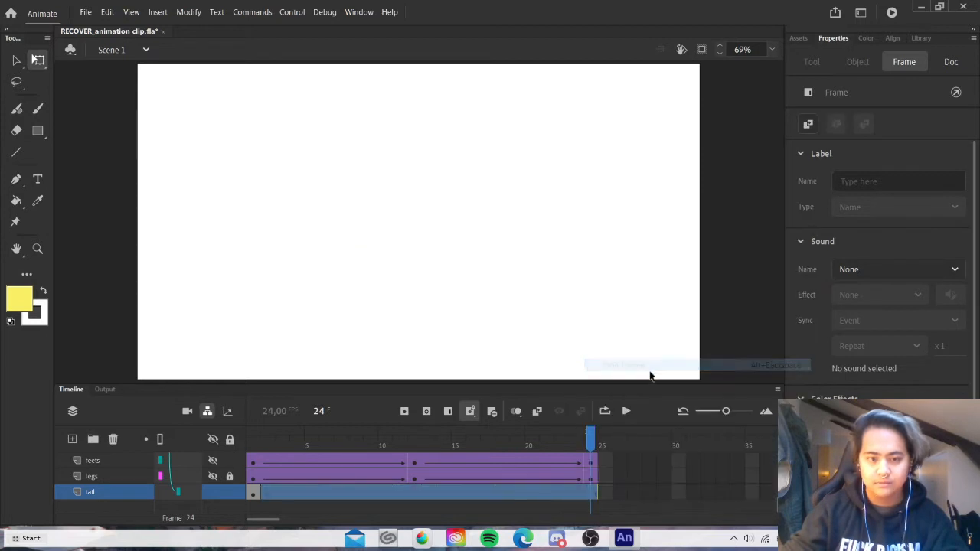
{"action": "right_click", "coordinate": [519, 498]}
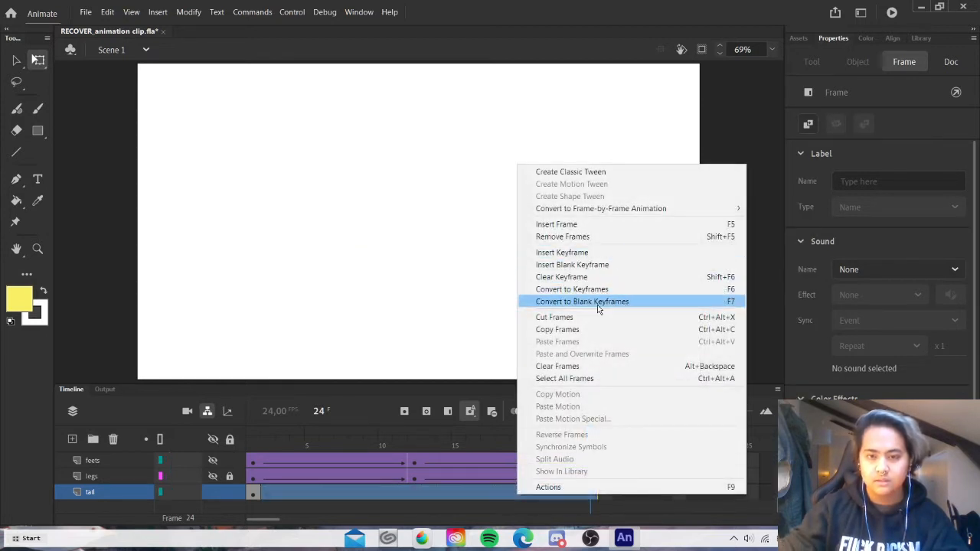
{"action": "left_click", "coordinate": [587, 237]}
Extend the tail's frame 1 keyframe span to frame 24
{"action": "left_click", "coordinate": [254, 492]}
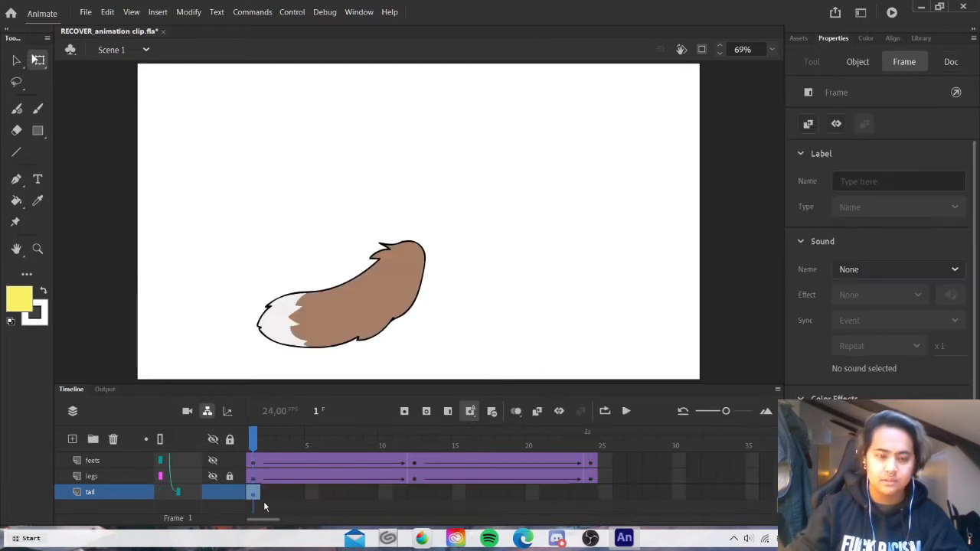
{"action": "left_click_drag", "start_coordinate": [258, 492], "coordinate": [591, 491]}
{"action": "key", "text": "Return"}
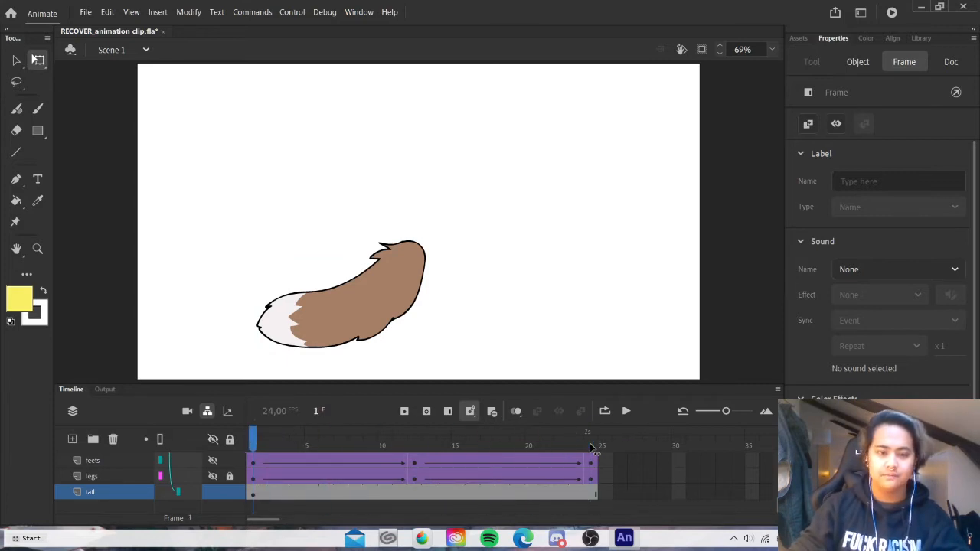
Rotate the tail upward about its base on frame 12 with the Free Transform tool to create the raised pose
{"action": "left_click", "coordinate": [254, 362]}
{"action": "key", "text": "z"}
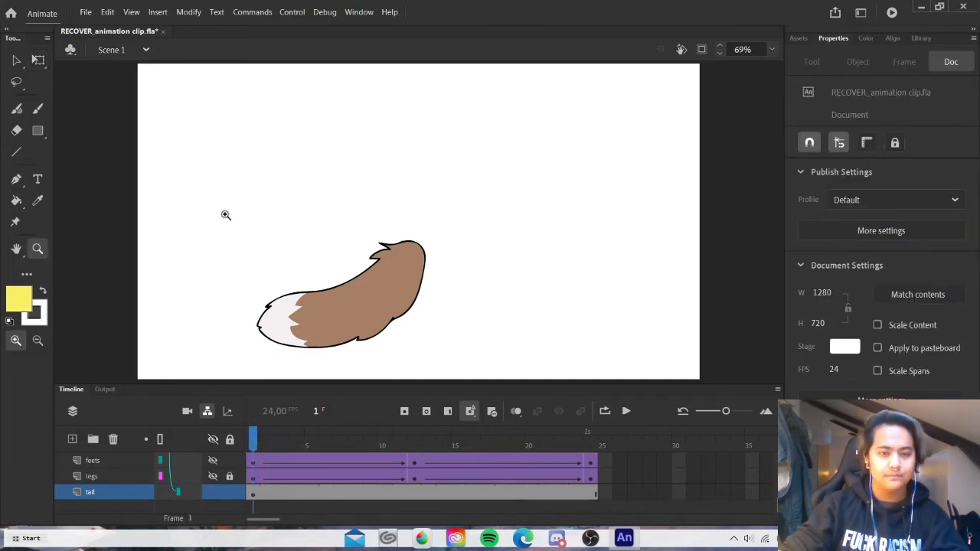
{"action": "mouse_move", "coordinate": [213, 207]}
{"action": "left_mouse_down"}
{"action": "mouse_move", "coordinate": [489, 350]}
{"action": "mouse_move", "coordinate": [474, 371]}
{"action": "mouse_move", "coordinate": [215, 207]}
{"action": "left_mouse_up"}
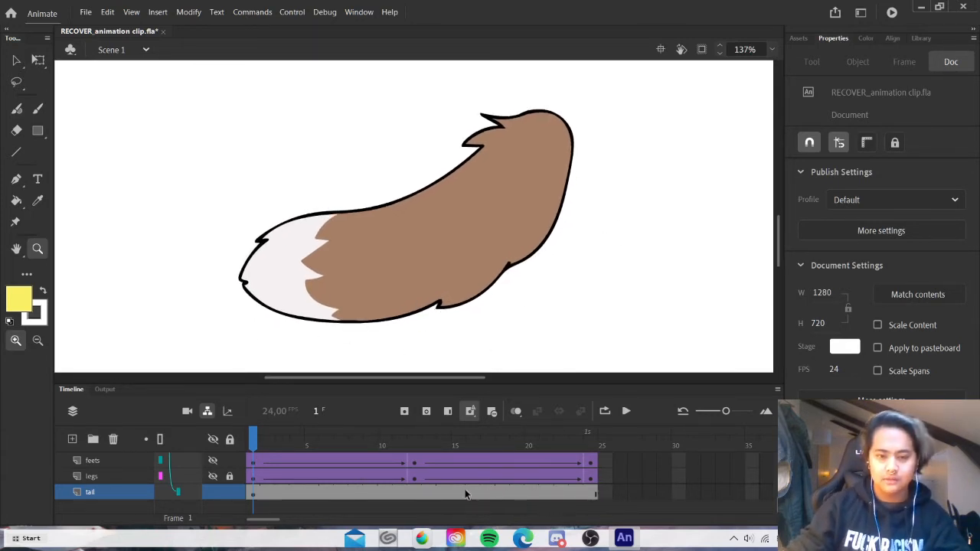
{"action": "left_click", "coordinate": [417, 496]}
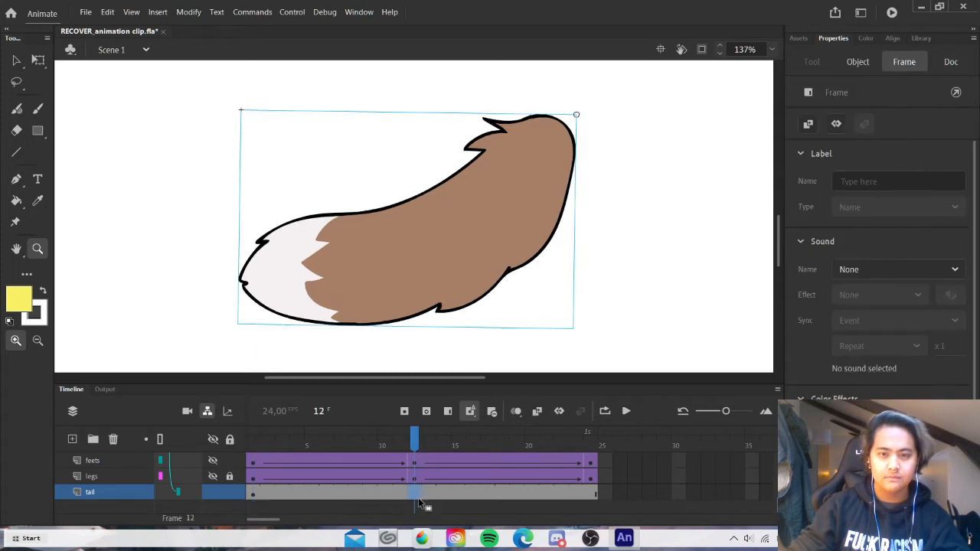
{"action": "left_click", "coordinate": [254, 494]}
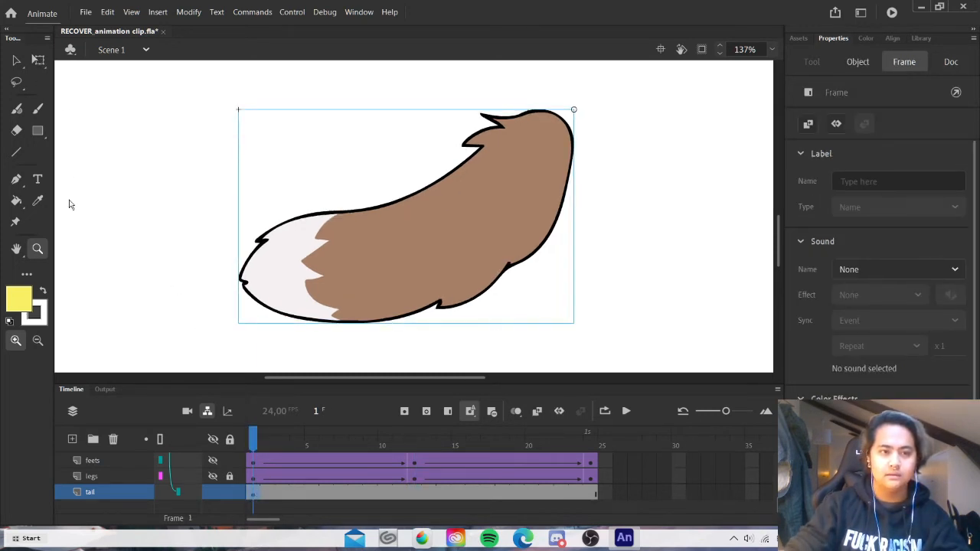
{"action": "left_click", "coordinate": [37, 59]}
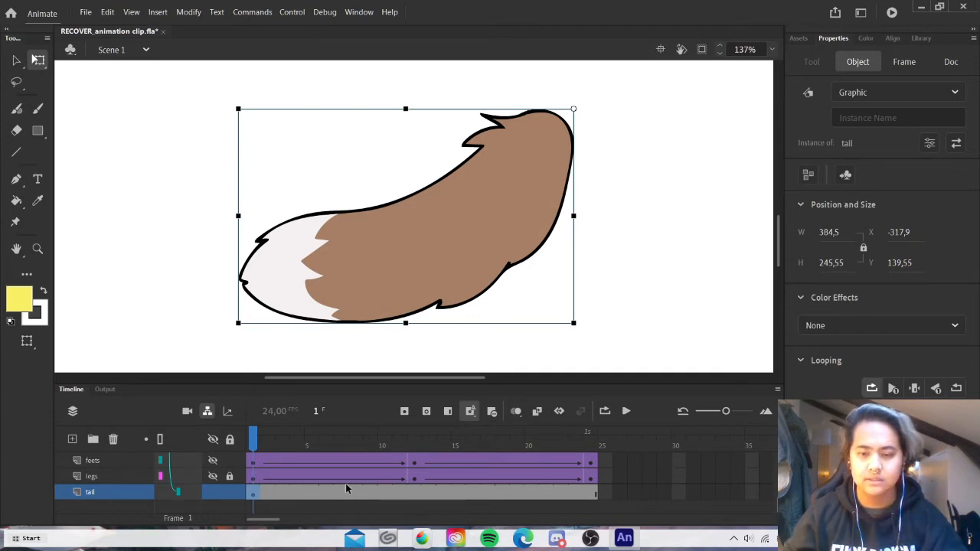
{"action": "left_click", "coordinate": [418, 499]}
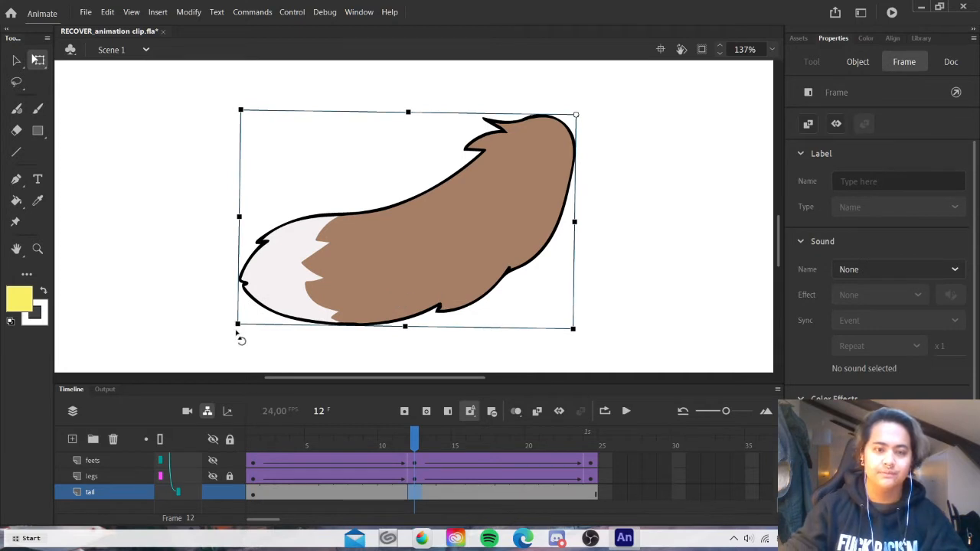
{"action": "left_click_drag", "start_coordinate": [237, 337], "coordinate": [207, 294]}
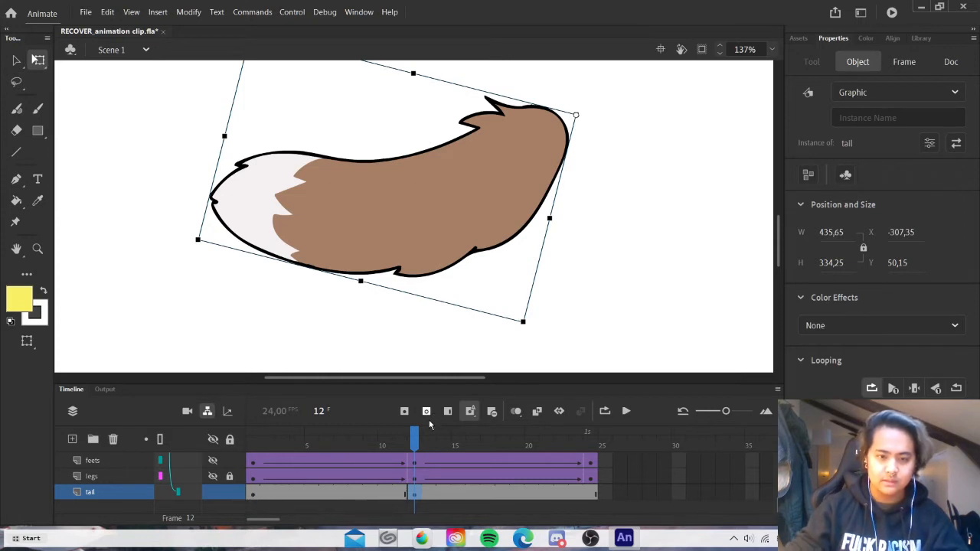
Flip back and forth between frames 11 and 12 to compare the tail's two poses
{"action": "key", "text": "comma"}
{"action": "key", "text": "period"}
{"action": "key", "text": "comma"}
{"action": "key", "text": "period"}
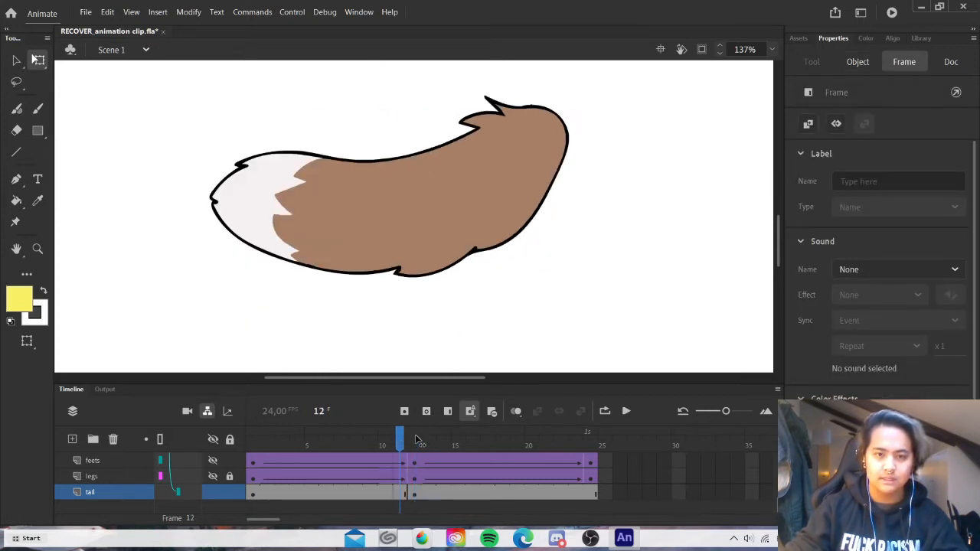
{"action": "key", "text": "comma"}
{"action": "key", "text": "period"}
{"action": "key", "text": "comma"}
{"action": "key", "text": "period"}
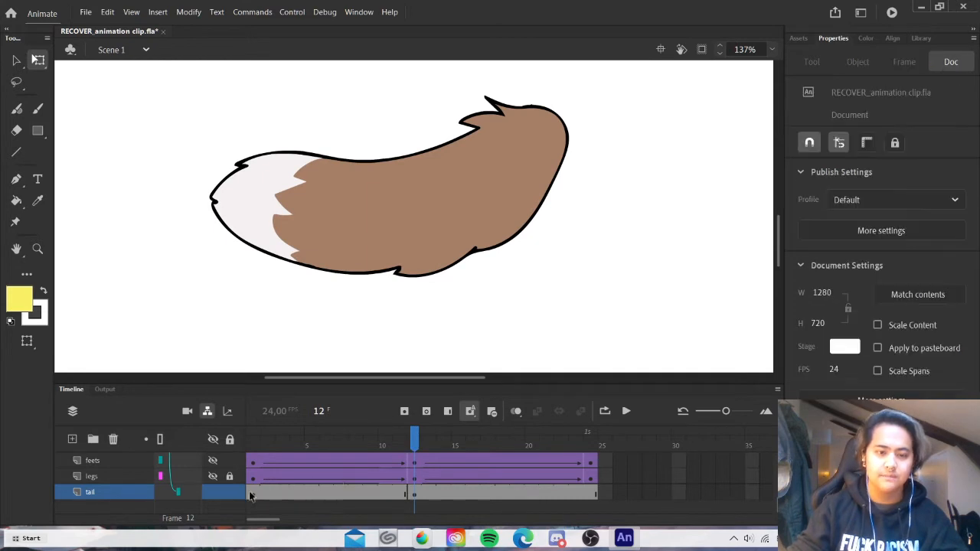
Insert classic tweens on the tail layer from frame 1 to frame 24 and scrub back to frame 1
{"action": "left_click", "coordinate": [254, 494]}
{"action": "left_click", "coordinate": [590, 493], "text": "shift"}
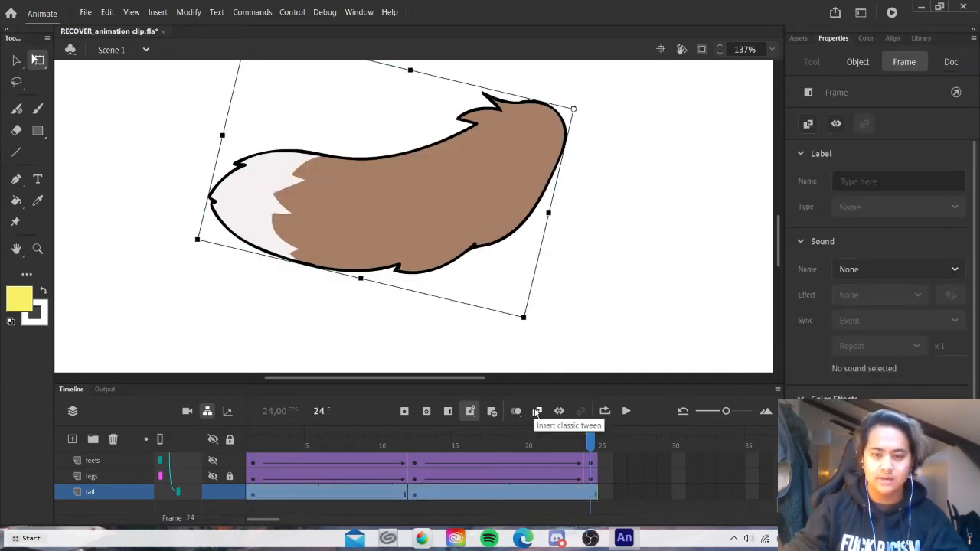
{"action": "left_click", "coordinate": [537, 411]}
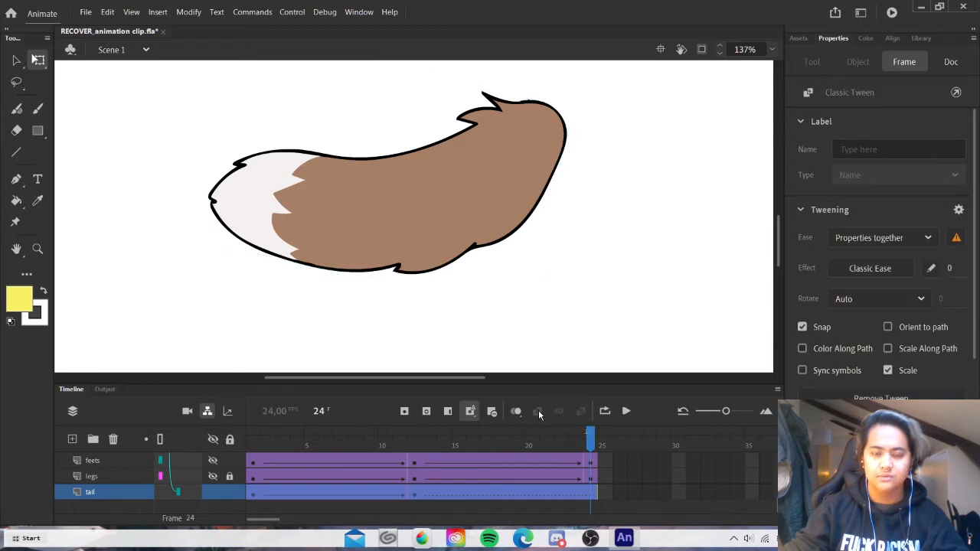
{"action": "left_click_drag", "start_coordinate": [590, 443], "coordinate": [252, 443]}
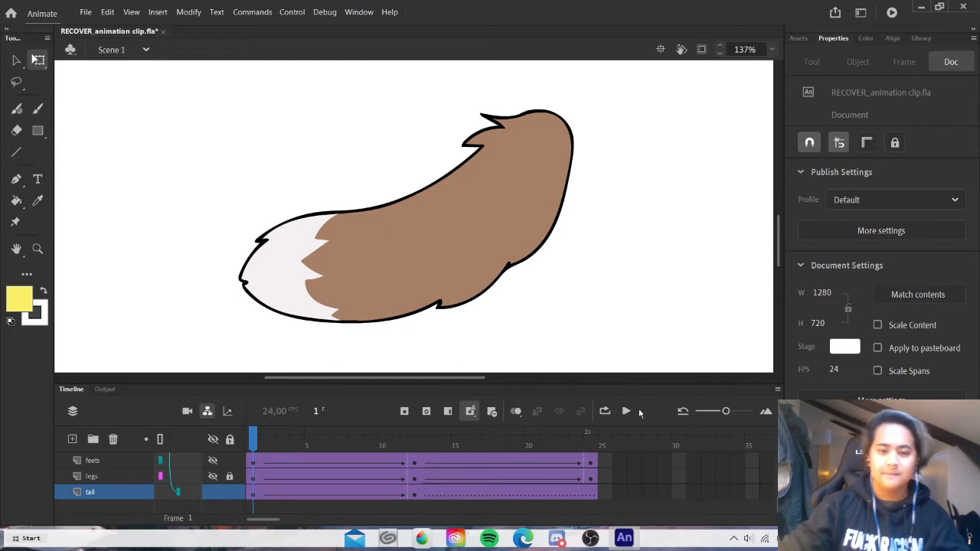
{"action": "mouse_move", "coordinate": [253, 442]}
{"action": "left_mouse_down"}
{"action": "mouse_move", "coordinate": [590, 442]}
{"action": "mouse_move", "coordinate": [253, 443]}
{"action": "left_mouse_up"}
Copy the tail's frame 1 keyframe and paste it onto frame 24 of the same layer
{"action": "left_click", "coordinate": [257, 496]}
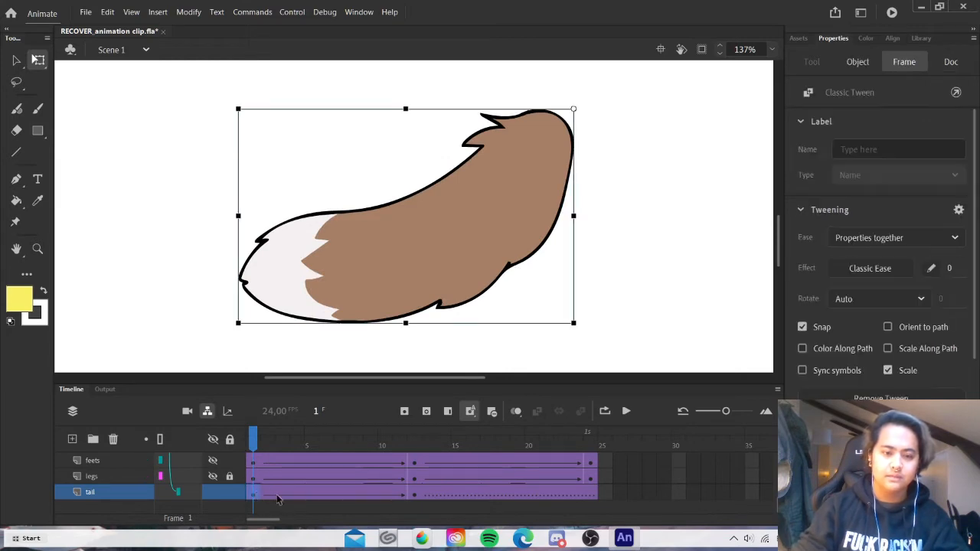
{"action": "right_click", "coordinate": [253, 501]}
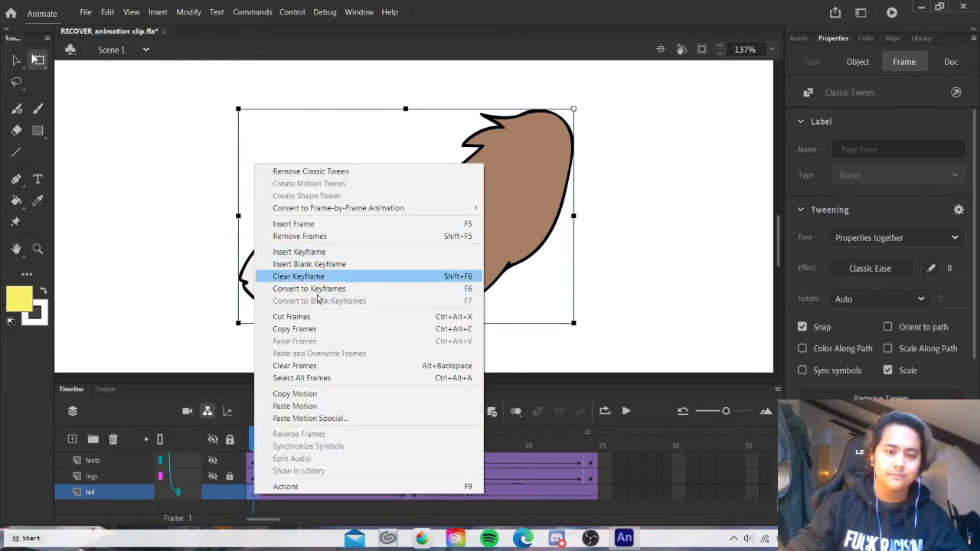
{"action": "left_click", "coordinate": [294, 328]}
{"action": "right_click", "coordinate": [591, 496]}
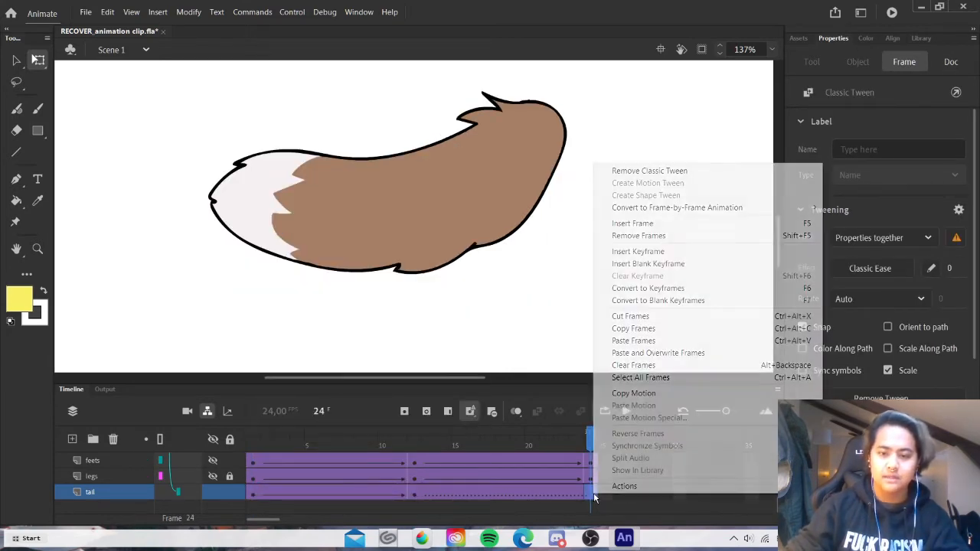
{"action": "left_click", "coordinate": [657, 341]}
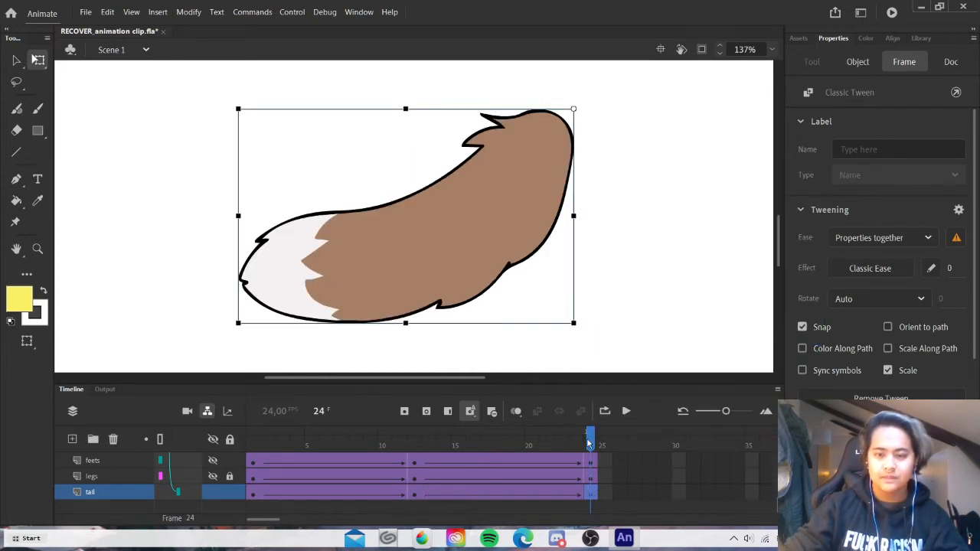
Turn on looped playback, set its range to frames 1 through 24, and preview the tail animation
{"action": "key", "text": "Return"}
{"action": "key", "text": "Return"}
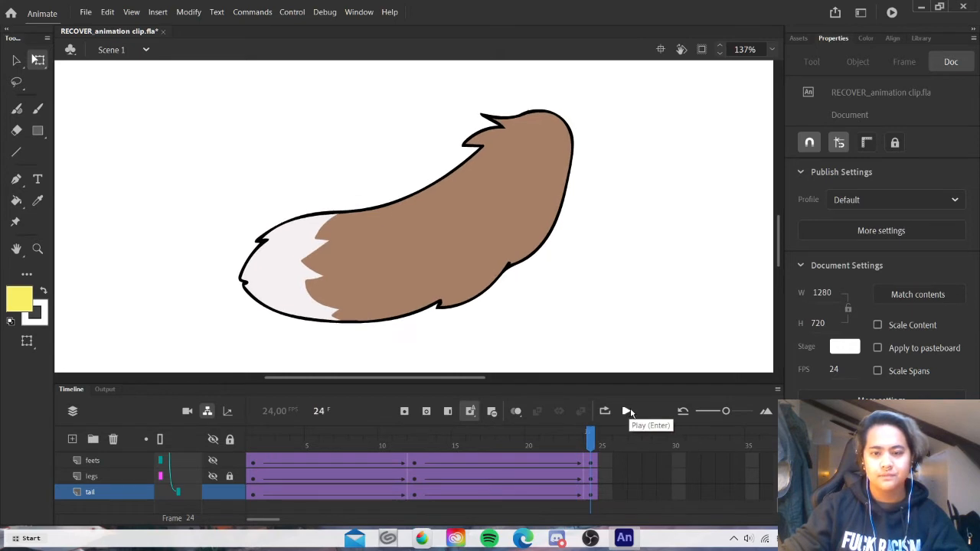
{"action": "left_click", "coordinate": [605, 414]}
{"action": "left_click_drag", "start_coordinate": [556, 431], "coordinate": [196, 437]}
{"action": "left_click", "coordinate": [627, 411]}
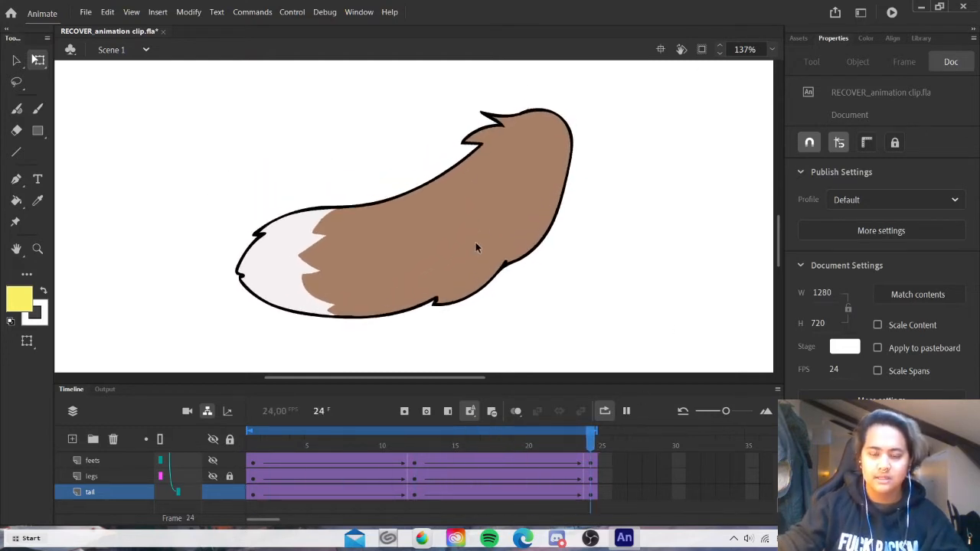
{"action": "left_click", "coordinate": [626, 414]}
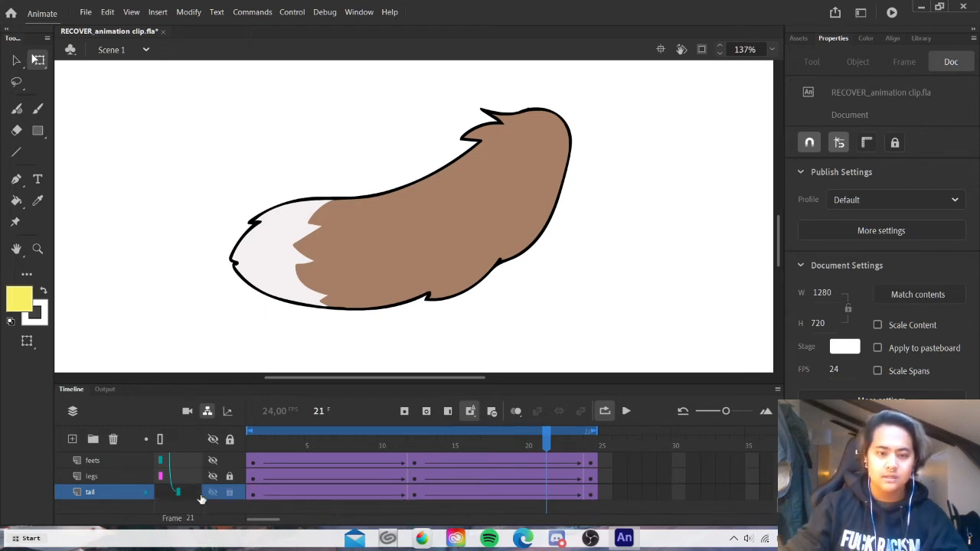
Apply the Quad Ease In Out effect to the tail's tweens across frames 1 to 24 and preview the motion
{"action": "left_click", "coordinate": [256, 493]}
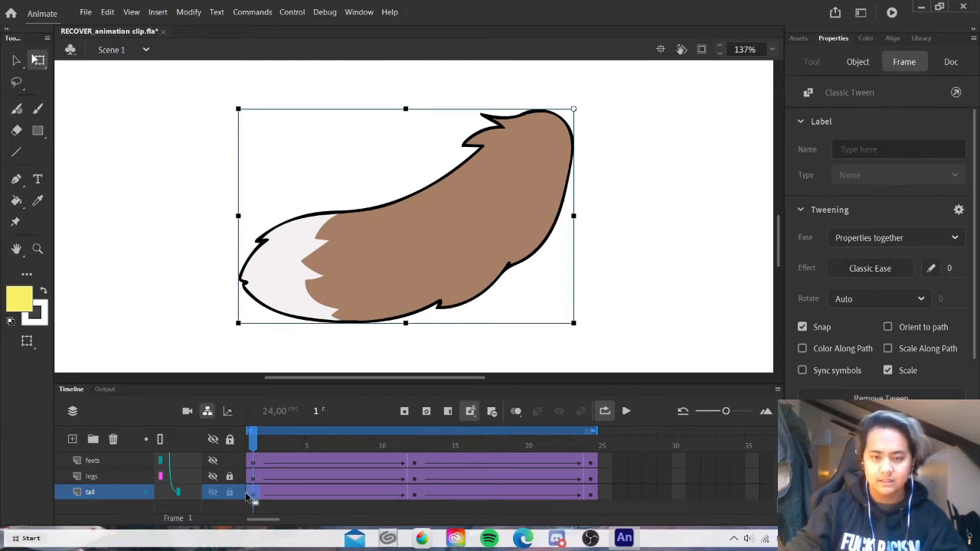
{"action": "left_click", "coordinate": [590, 493]}
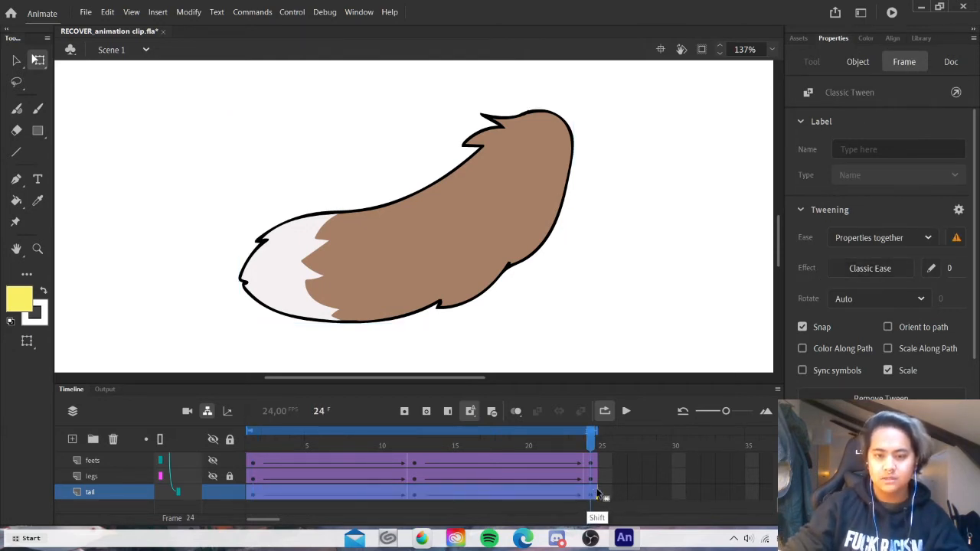
{"action": "left_click", "coordinate": [859, 268]}
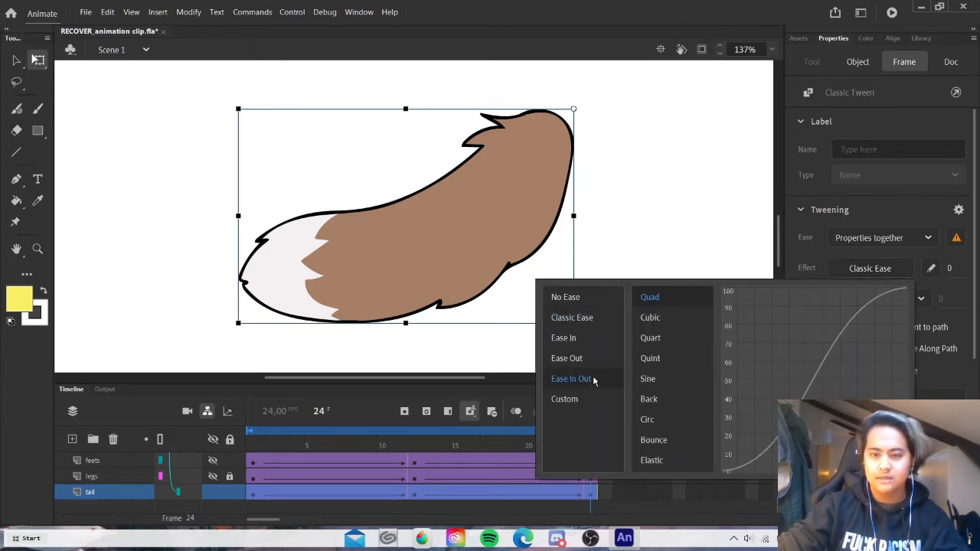
{"action": "left_click", "coordinate": [662, 316]}
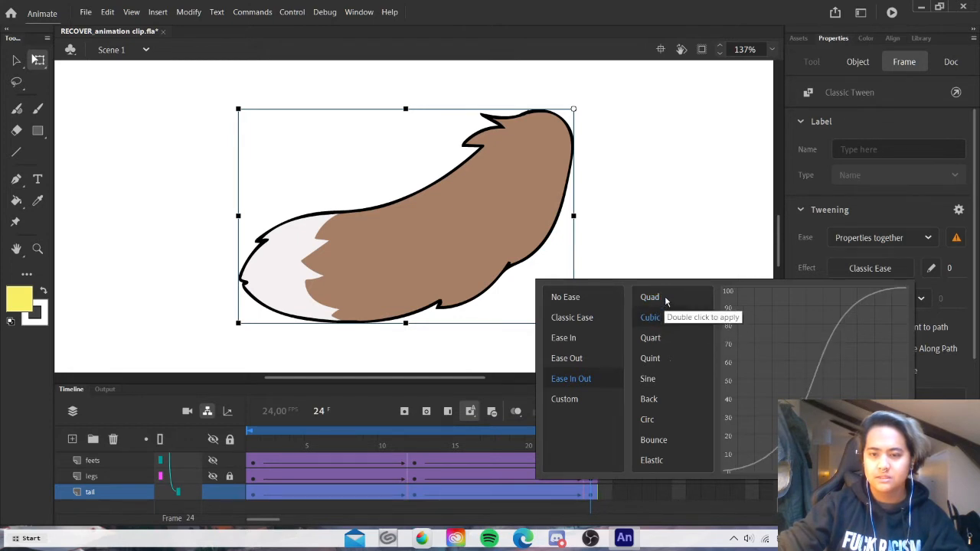
{"action": "left_click", "coordinate": [668, 303]}
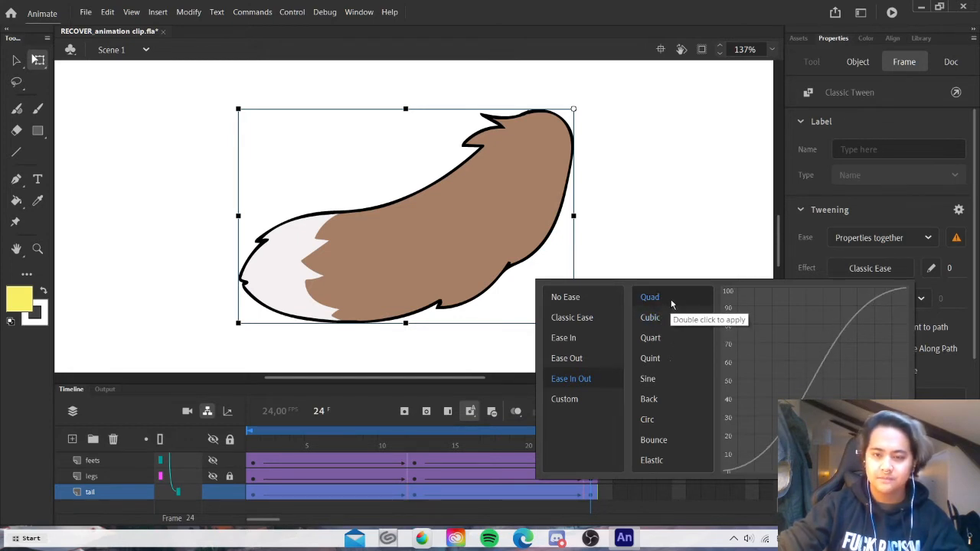
{"action": "double_click", "coordinate": [672, 308]}
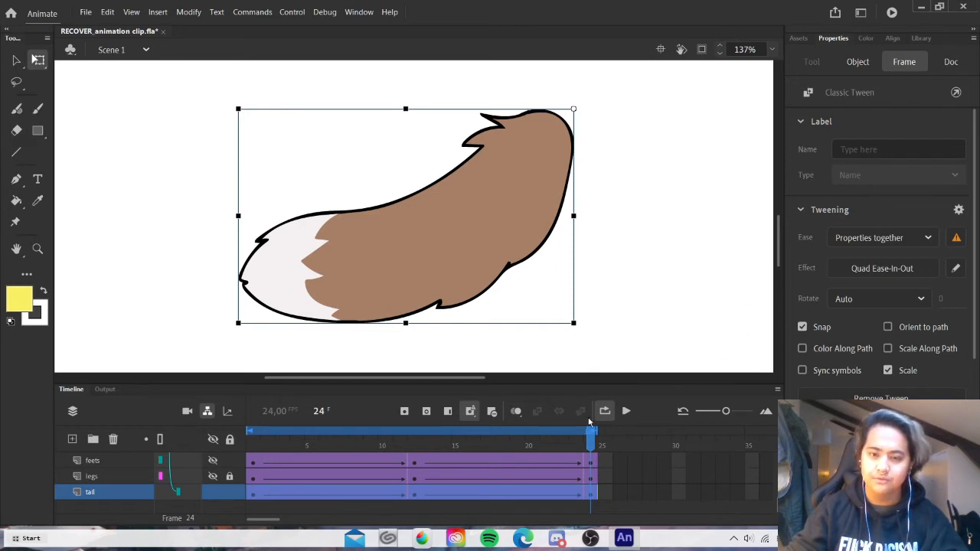
{"action": "left_click", "coordinate": [626, 412]}
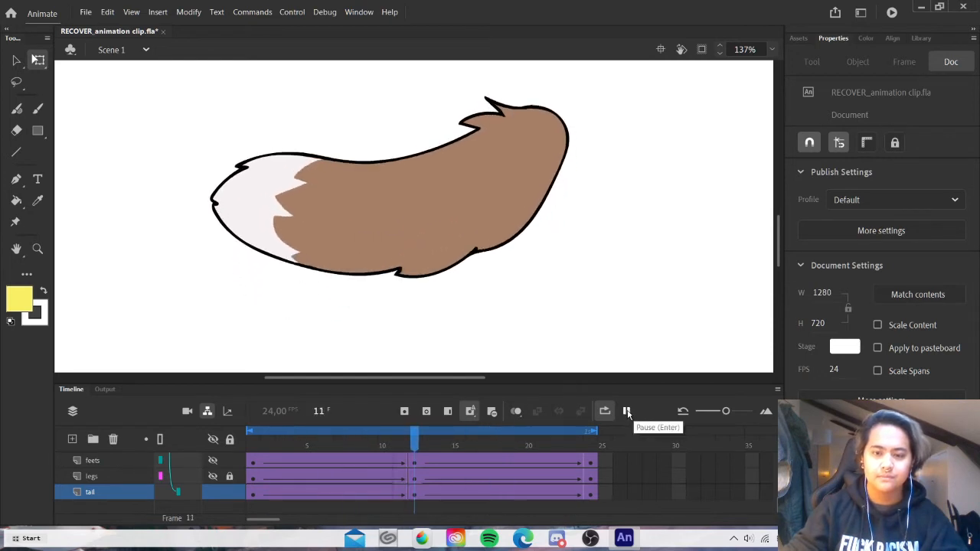
{"action": "left_click", "coordinate": [627, 412]}
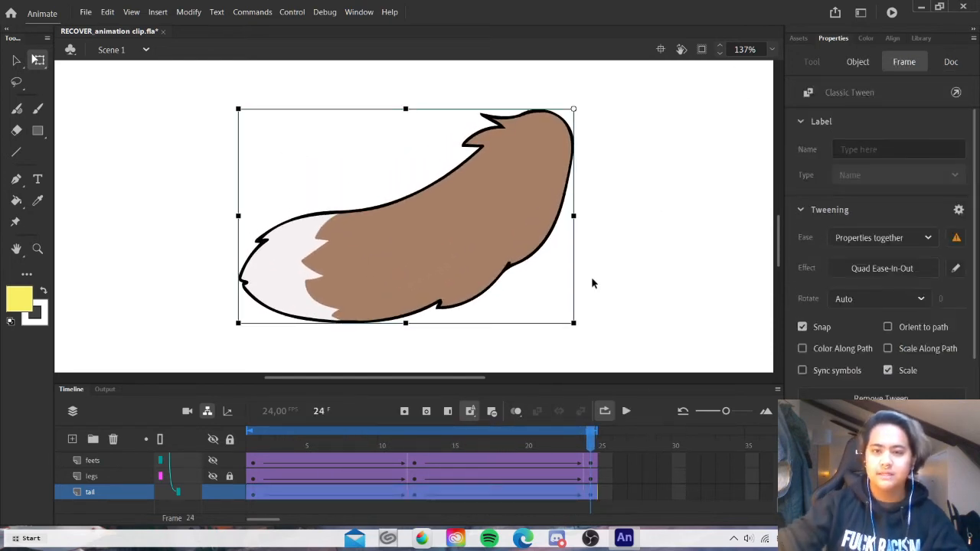
Show all layers, fit the whole frame in view, and play the full character animation
{"action": "left_click", "coordinate": [213, 438]}
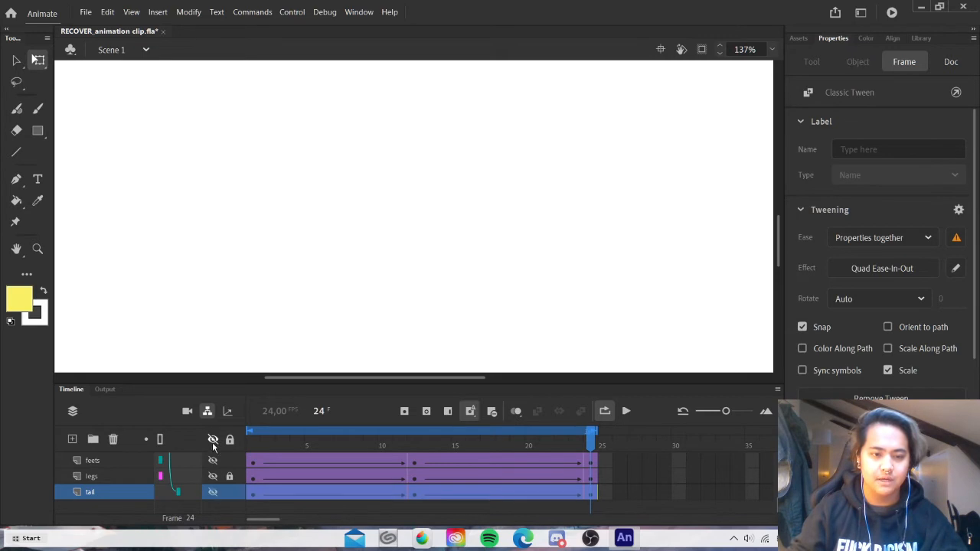
{"action": "left_click", "coordinate": [214, 439]}
{"action": "left_click", "coordinate": [772, 49]}
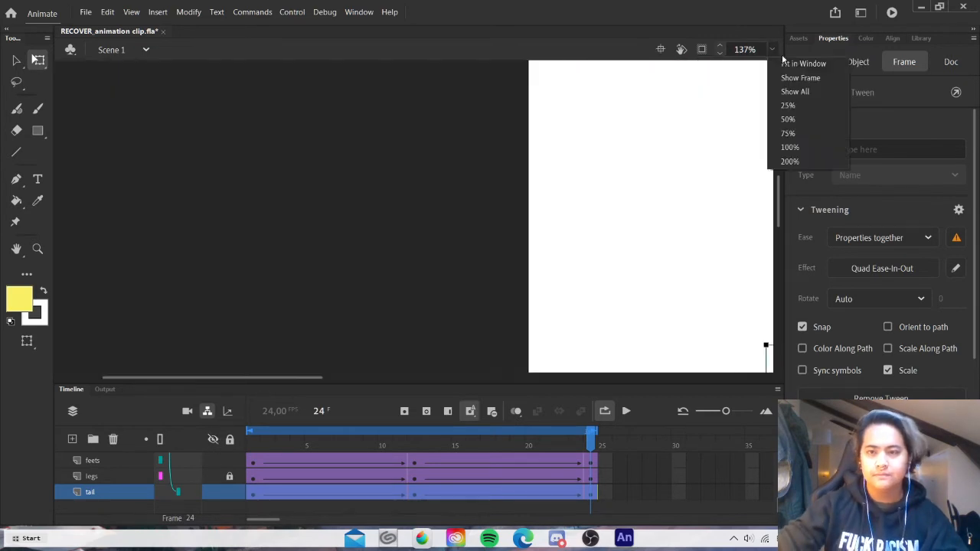
{"action": "left_click", "coordinate": [792, 76]}
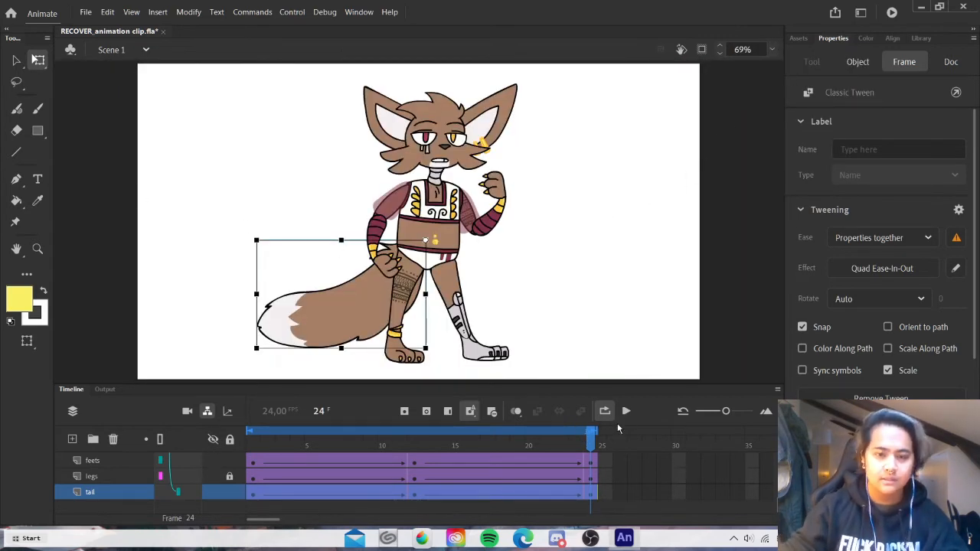
{"action": "left_click", "coordinate": [626, 412]}
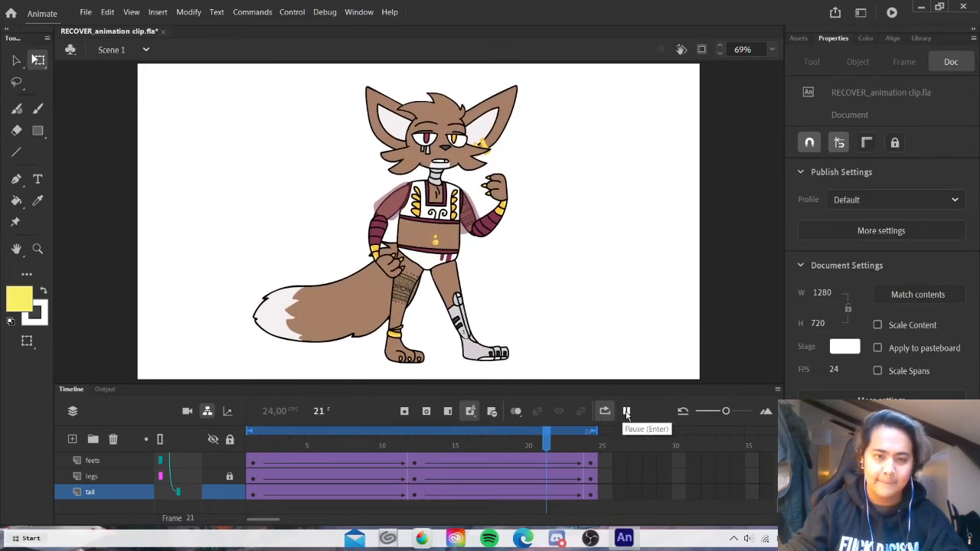
{"action": "left_click", "coordinate": [626, 413]}
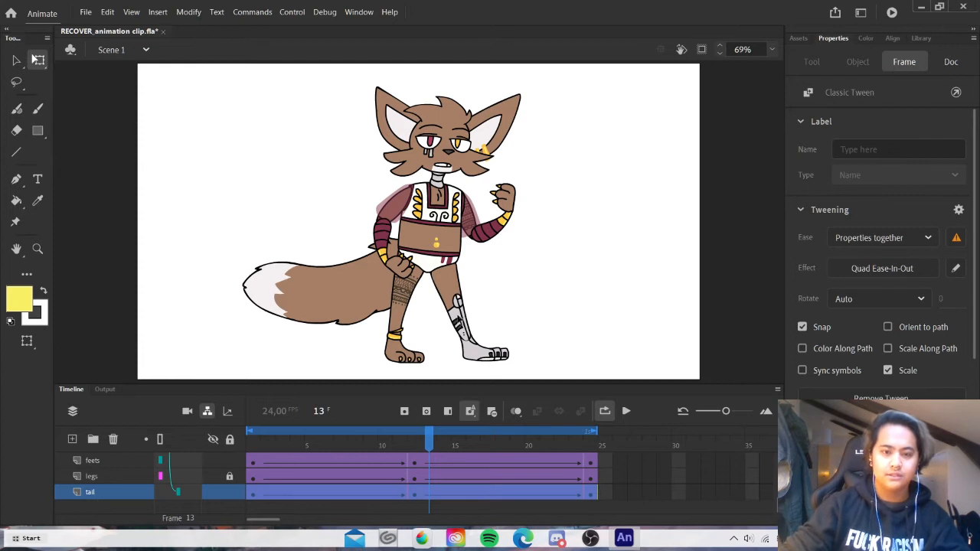
Hide every layer except feets and zoom in on the two feet
{"action": "left_click", "coordinate": [213, 440]}
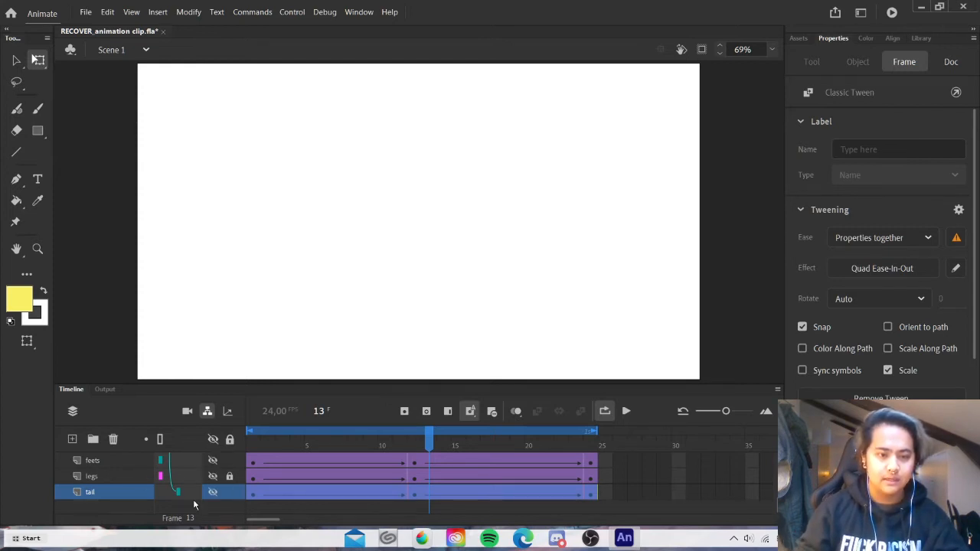
{"action": "left_click", "coordinate": [213, 461]}
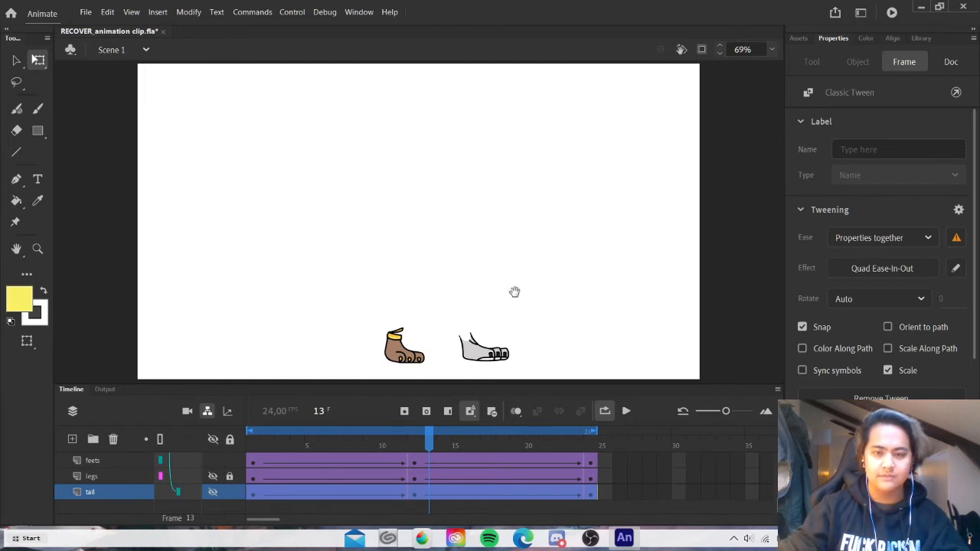
{"action": "left_click_drag", "start_coordinate": [354, 286], "coordinate": [545, 382]}
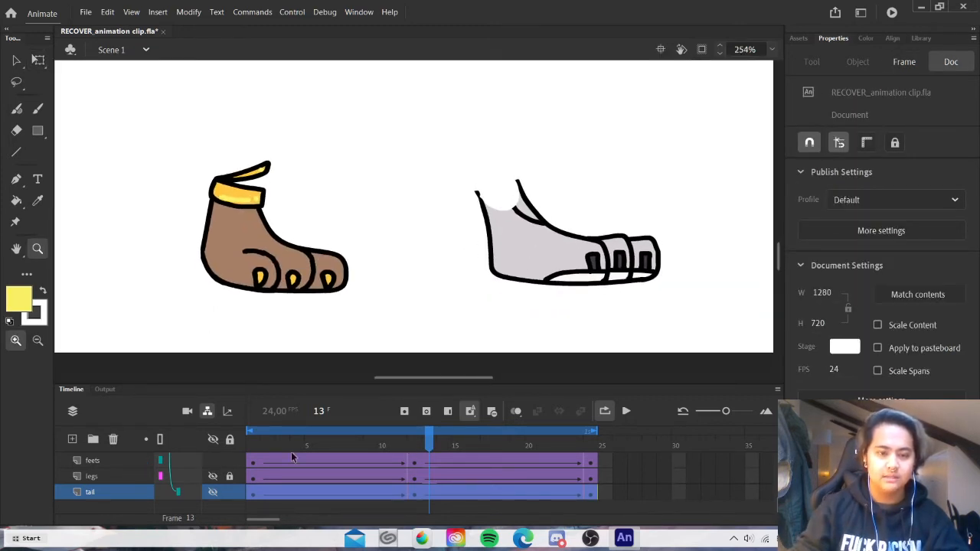
Lock the tail layer and play the feets layer's animation from frame 1
{"action": "left_click", "coordinate": [107, 462]}
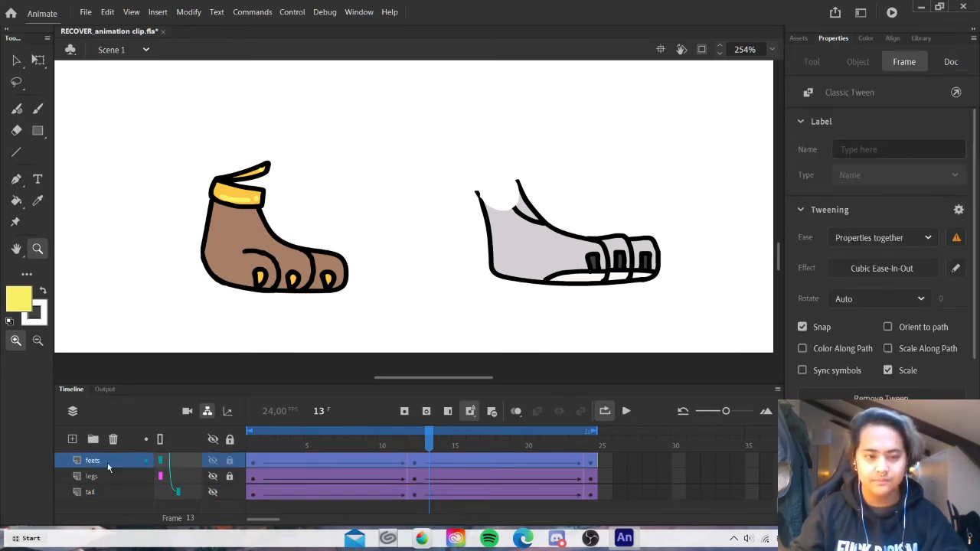
{"action": "left_click", "coordinate": [229, 460]}
{"action": "left_click", "coordinate": [442, 450]}
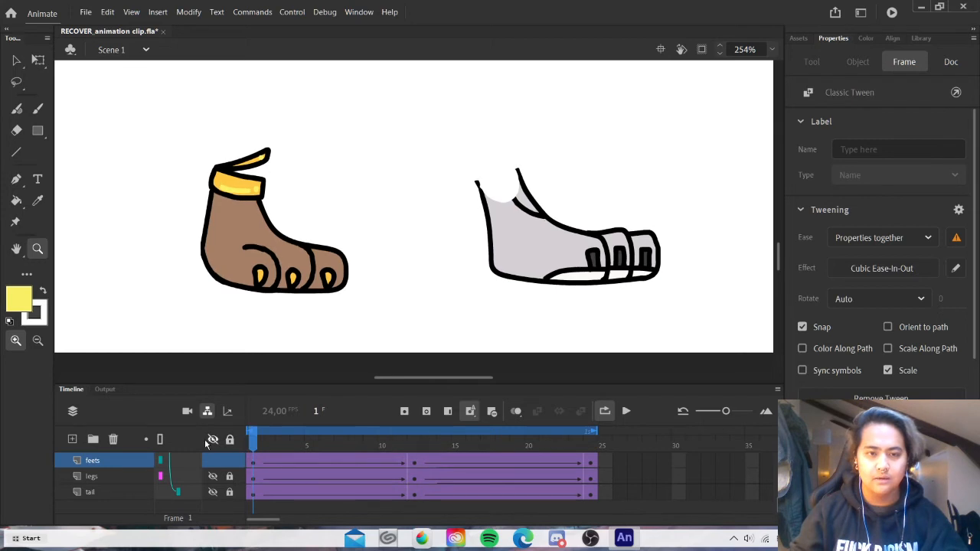
{"action": "left_click", "coordinate": [625, 411]}
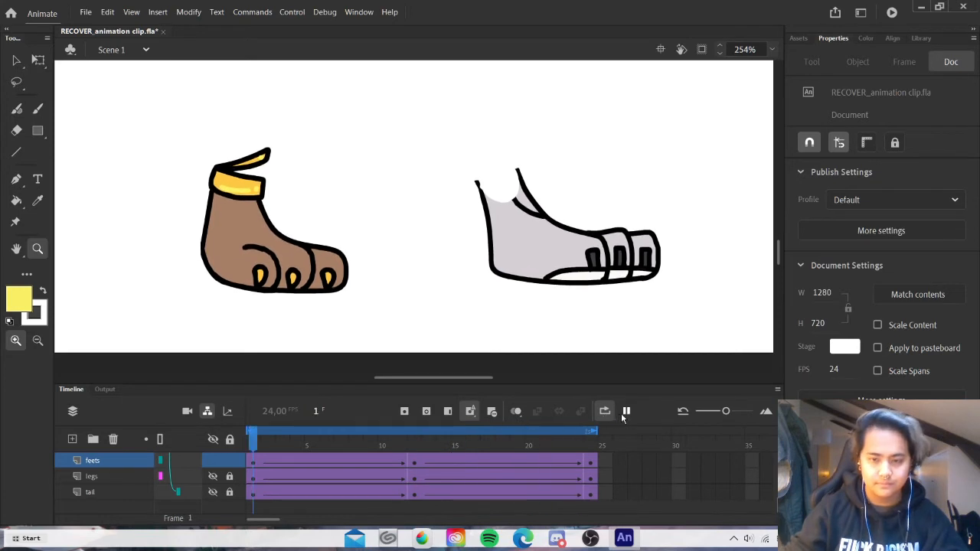
Enlarge the timeline, make the legs layer visible, and frame both legs and feet closely in the view
{"action": "left_click", "coordinate": [775, 49]}
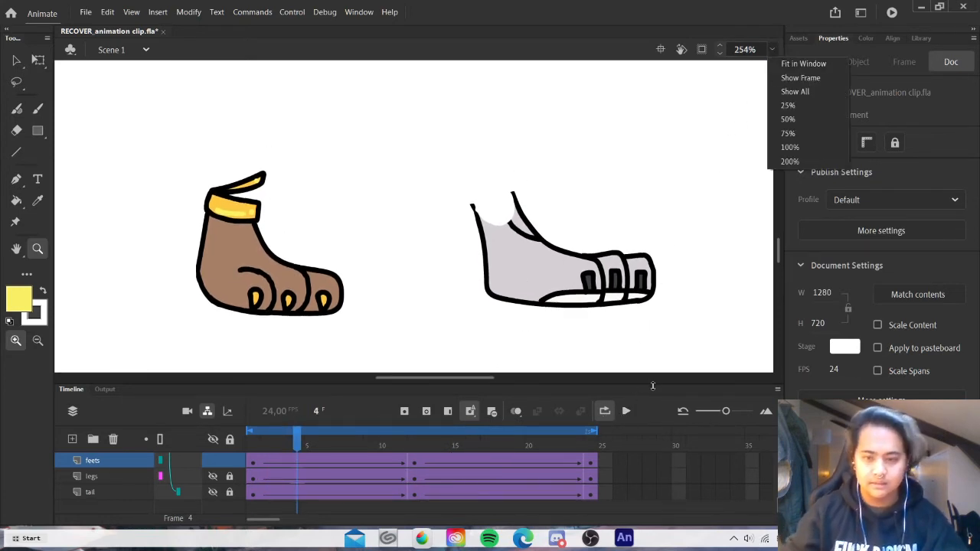
{"action": "left_click_drag", "start_coordinate": [655, 385], "coordinate": [636, 324]}
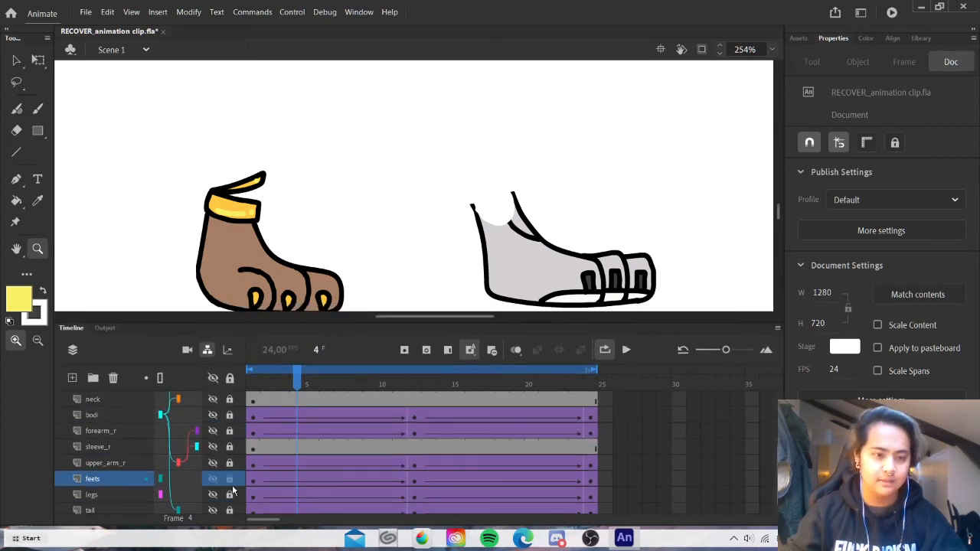
{"action": "left_click", "coordinate": [213, 495]}
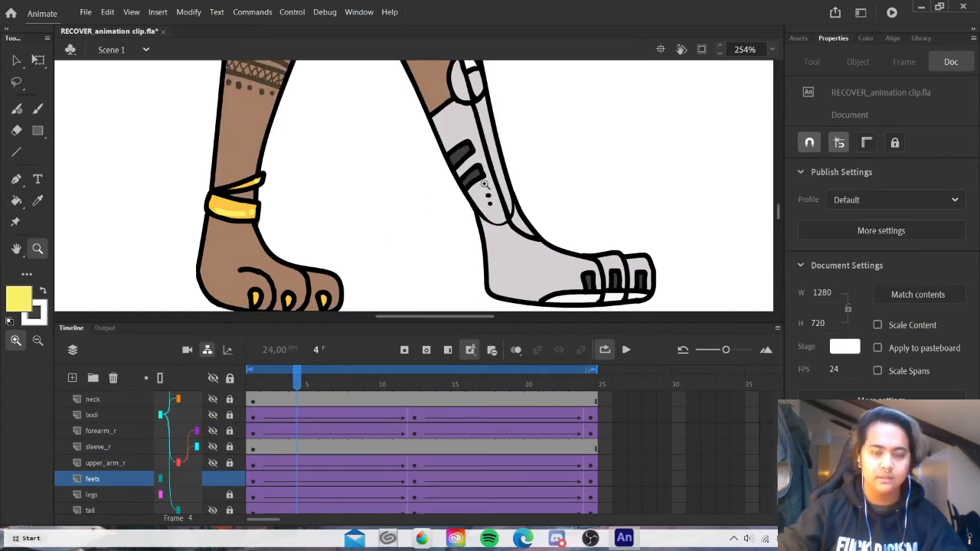
{"action": "left_click", "coordinate": [771, 49]}
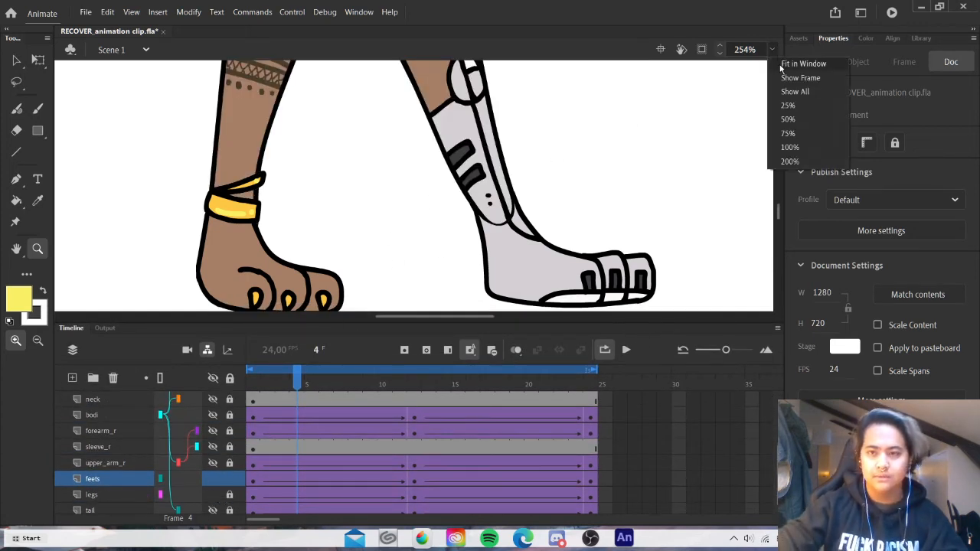
{"action": "left_click", "coordinate": [775, 68]}
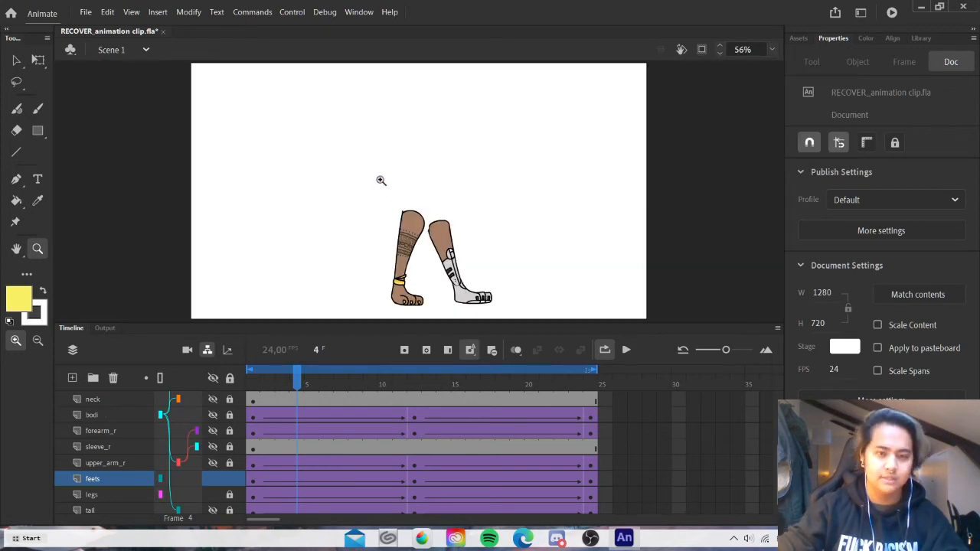
{"action": "left_click_drag", "start_coordinate": [357, 183], "coordinate": [500, 309]}
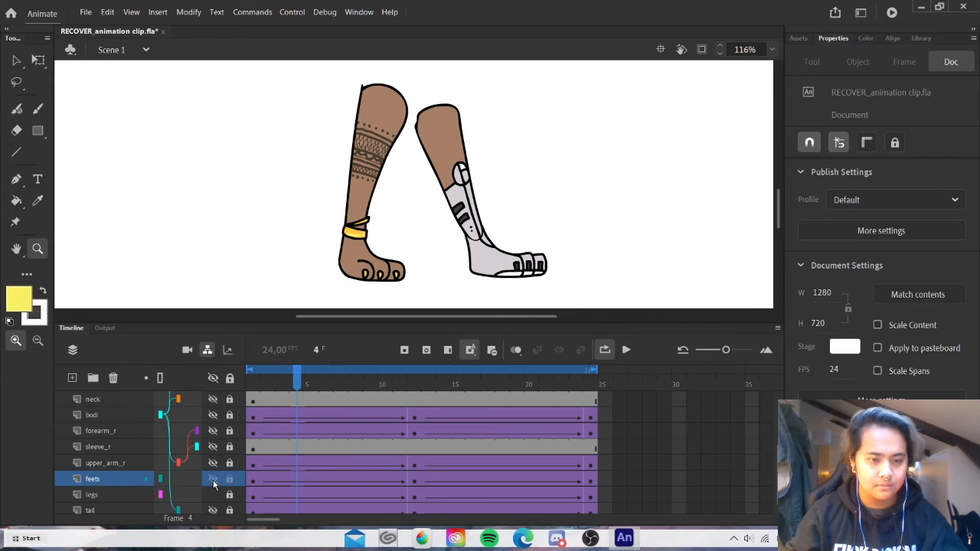
Hide the feets layer and play the animation with only the legs showing
{"action": "left_click", "coordinate": [214, 480]}
{"action": "left_click", "coordinate": [625, 351]}
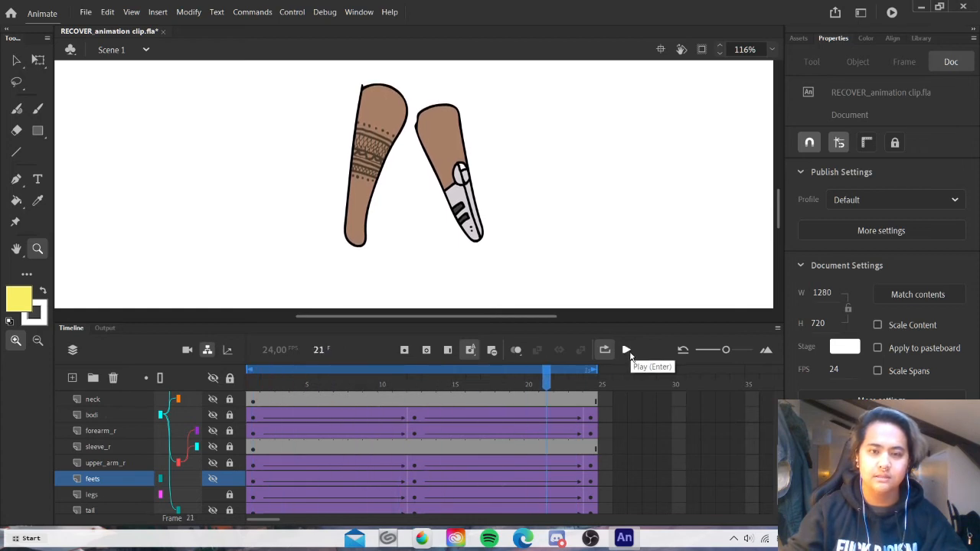
{"action": "left_click", "coordinate": [626, 350]}
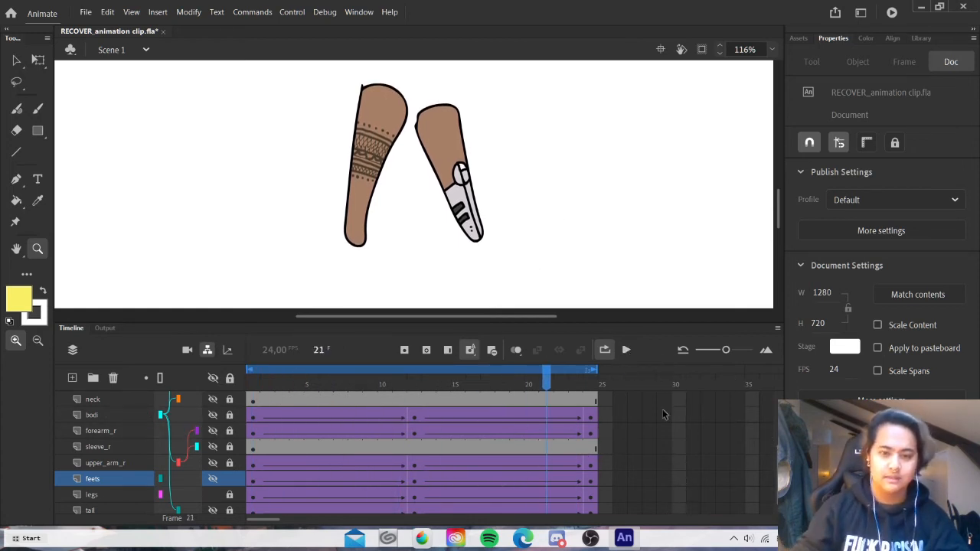
Show all layers again and bring the character's head and upper body into view
{"action": "scroll", "coordinate": [413, 452], "scroll_direction": "down", "scroll_amount": 1}
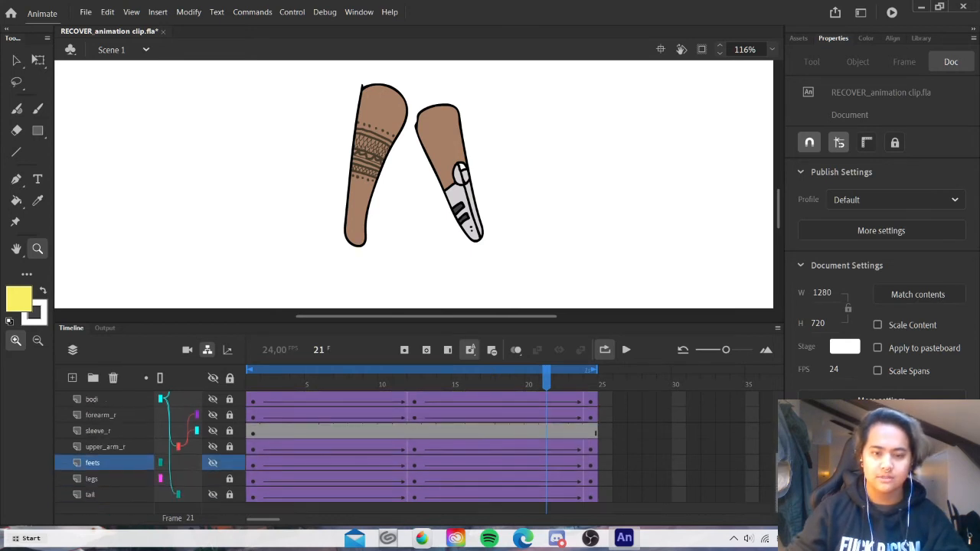
{"action": "left_click", "coordinate": [214, 378]}
{"action": "left_click", "coordinate": [214, 377]}
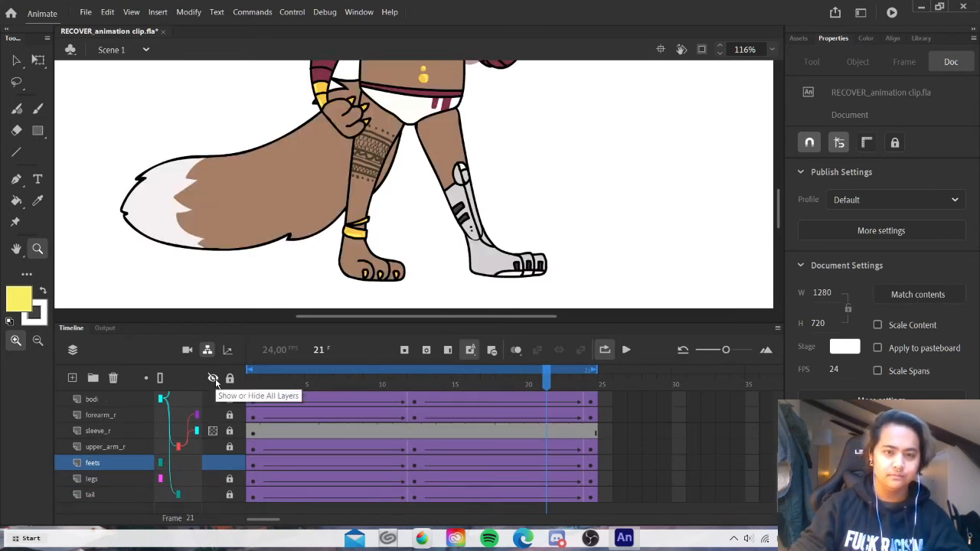
{"action": "left_click", "coordinate": [773, 51]}
{"action": "left_click", "coordinate": [772, 51]}
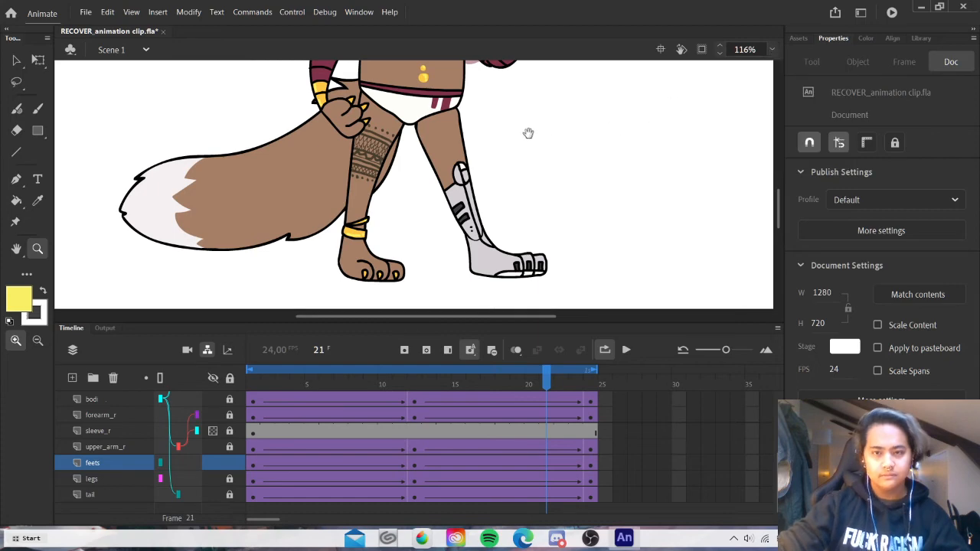
{"action": "left_click_drag", "start_coordinate": [528, 134], "coordinate": [545, 225]}
{"action": "left_click_drag", "start_coordinate": [542, 158], "coordinate": [547, 229]}
{"action": "left_click_drag", "start_coordinate": [547, 188], "coordinate": [549, 257]}
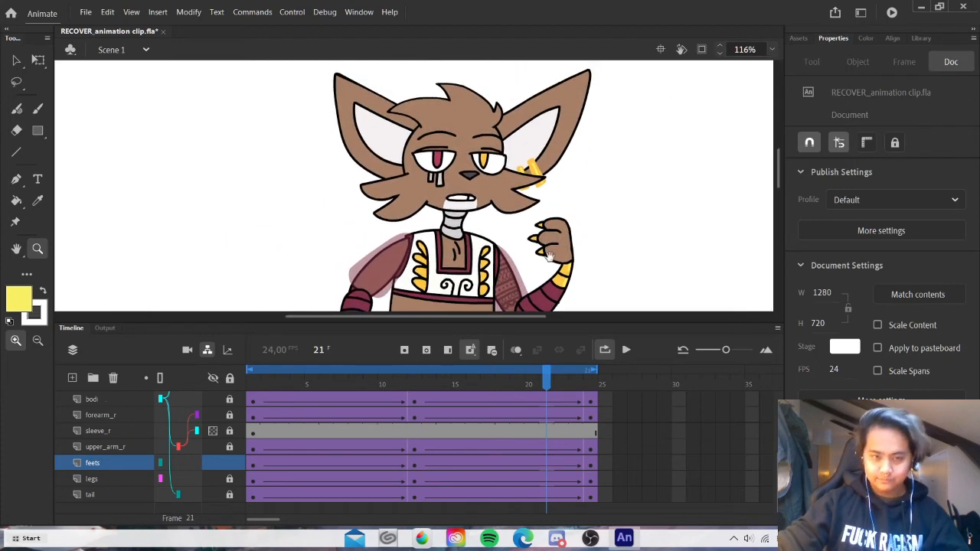
Hide every layer except hair and zoom in on the hair
{"action": "left_click", "coordinate": [213, 377]}
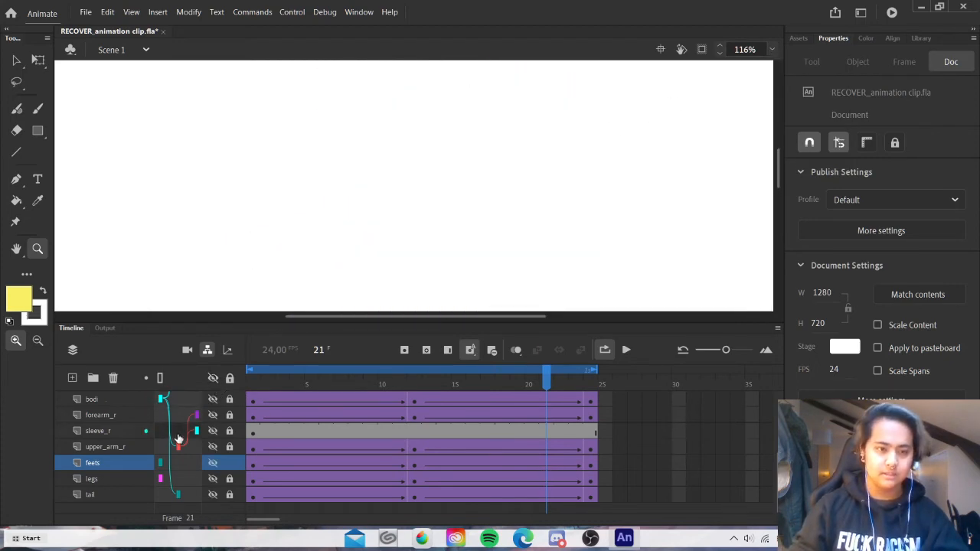
{"action": "scroll", "coordinate": [307, 452], "scroll_direction": "up", "scroll_amount": 5}
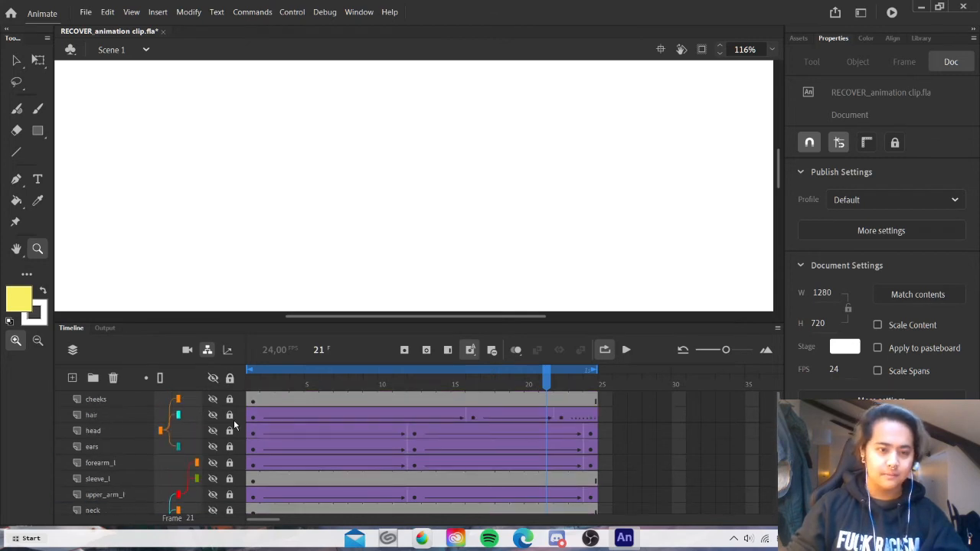
{"action": "left_click", "coordinate": [212, 415]}
{"action": "left_click_drag", "start_coordinate": [557, 130], "coordinate": [550, 158]}
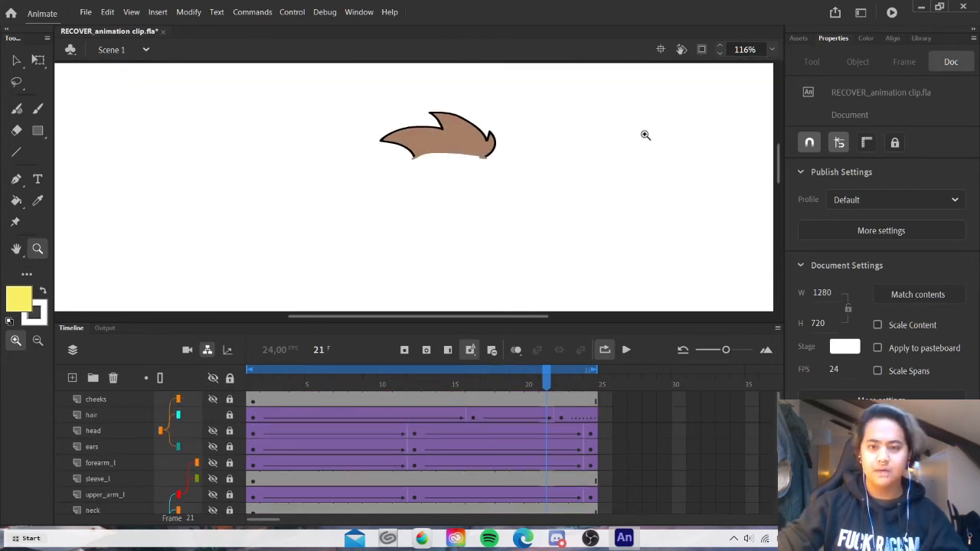
{"action": "left_click_drag", "start_coordinate": [362, 97], "coordinate": [507, 181]}
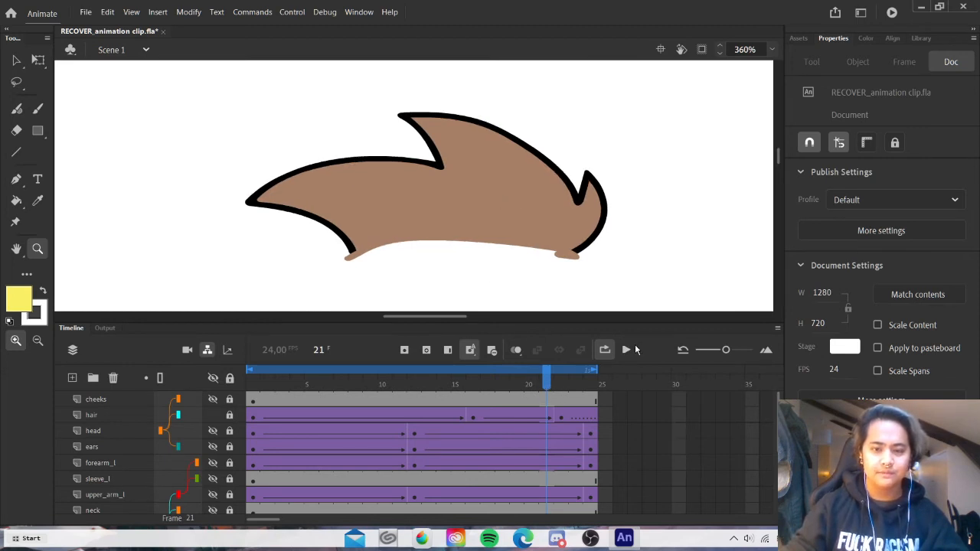
Play the hair animation, stop it, and step back and forth frame by frame around frame 7
{"action": "left_click", "coordinate": [627, 351]}
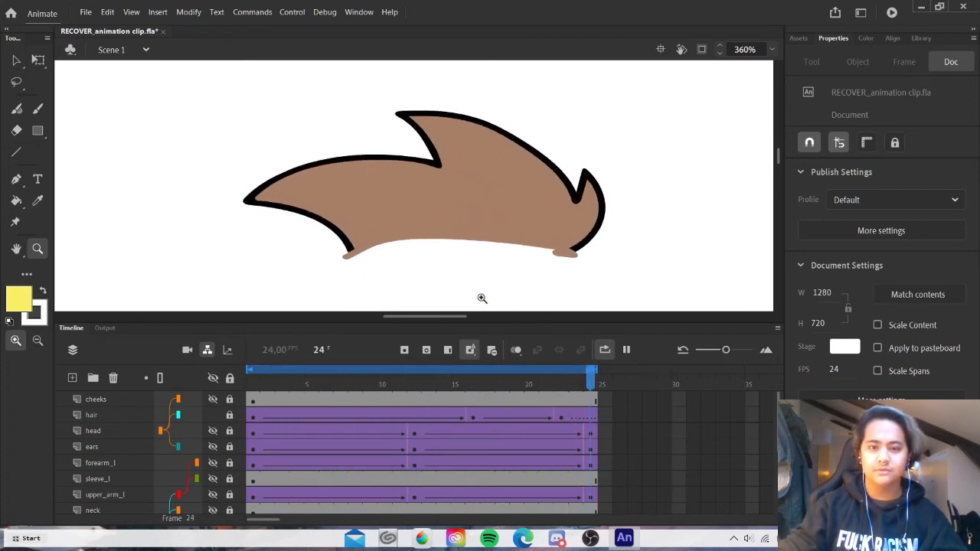
{"action": "left_click", "coordinate": [627, 351]}
{"action": "left_click_drag", "start_coordinate": [400, 383], "coordinate": [341, 383]}
{"action": "key", "text": "period"}
{"action": "key", "text": "period"}
{"action": "key", "text": "period"}
{"action": "key", "text": "period"}
{"action": "key", "text": "period"}
{"action": "key", "text": "period"}
{"action": "key", "text": "comma"}
{"action": "key", "text": "comma"}
{"action": "key", "text": "comma"}
{"action": "key", "text": "comma"}
{"action": "key", "text": "comma"}
{"action": "key", "text": "comma"}
{"action": "key", "text": "comma"}
{"action": "key", "text": "period"}
{"action": "key", "text": "period"}
{"action": "key", "text": "period"}
{"action": "key", "text": "period"}
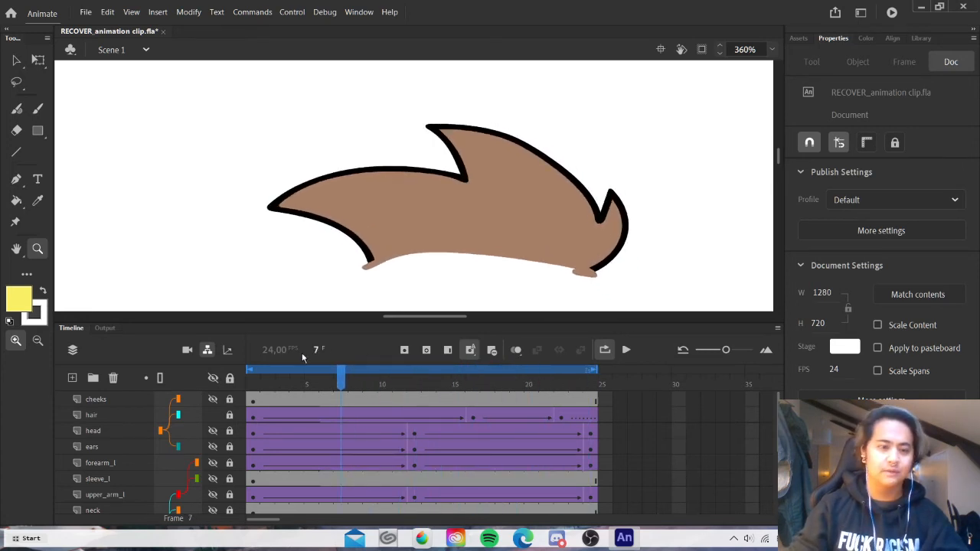
Select the hair symbol on its frame 16 keyframe with Free Transform and display its Transform values
{"action": "left_click", "coordinate": [471, 418]}
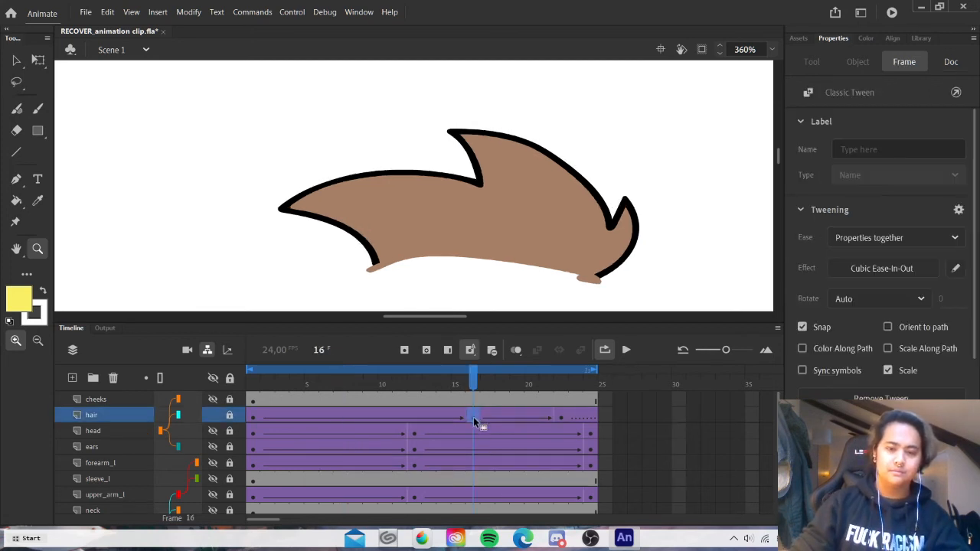
{"action": "left_click", "coordinate": [39, 64]}
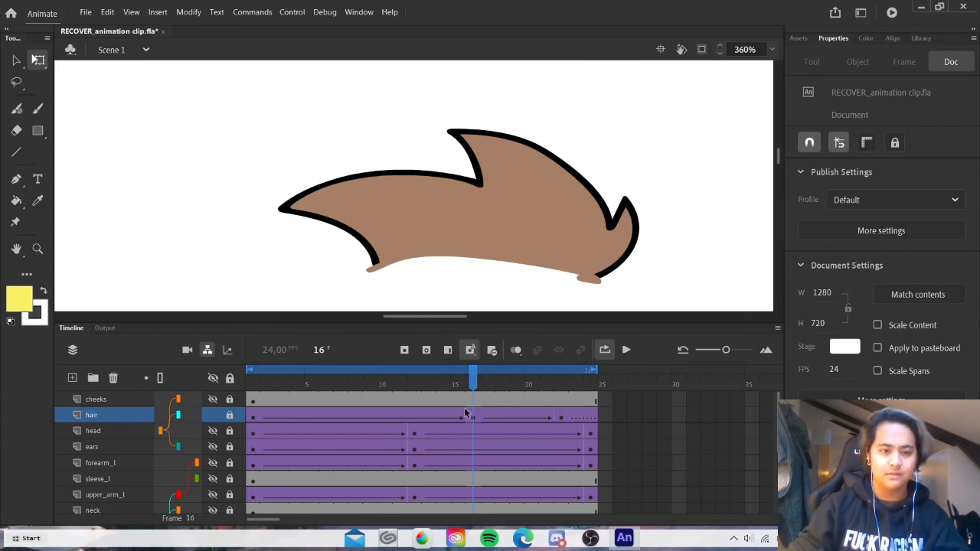
{"action": "left_click", "coordinate": [499, 251]}
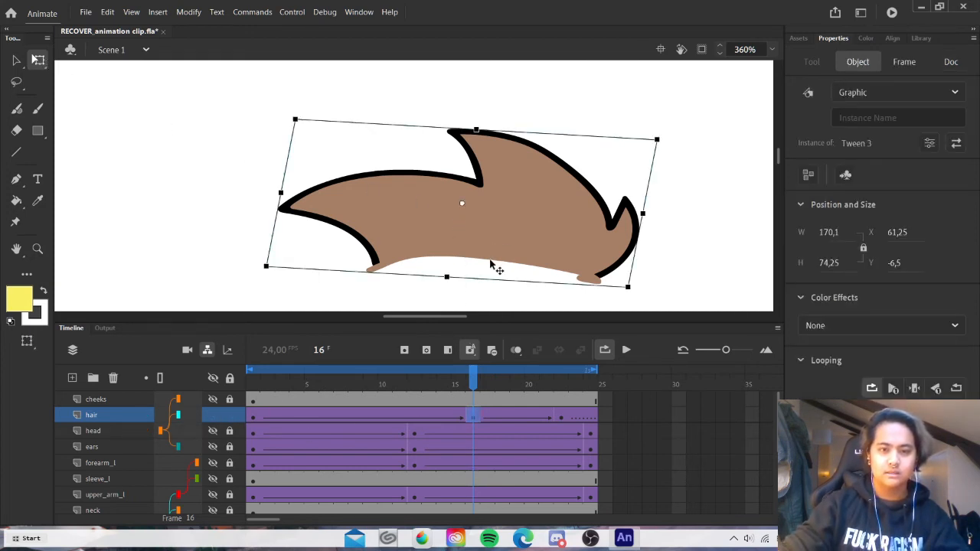
{"action": "key", "text": "ctrl+t"}
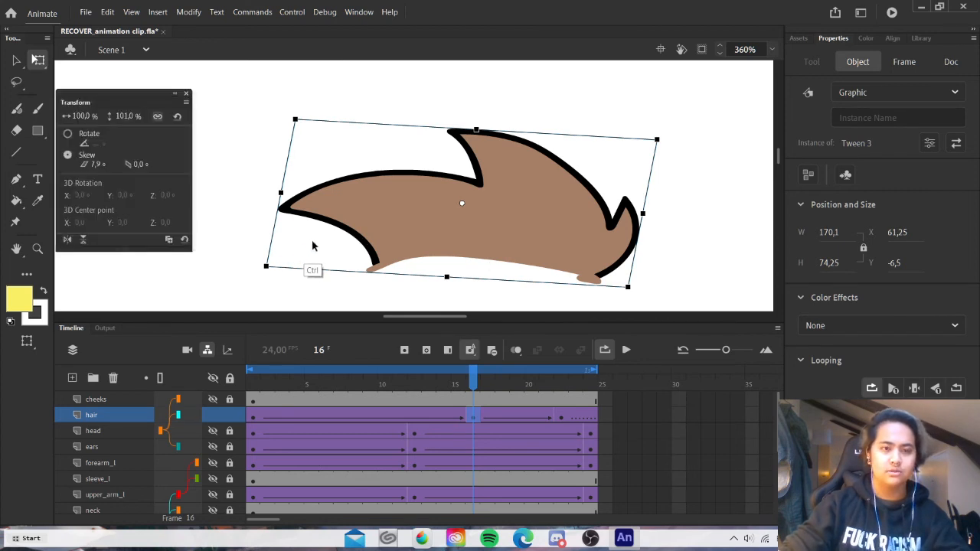
{"action": "left_click_drag", "start_coordinate": [133, 92], "coordinate": [189, 81]}
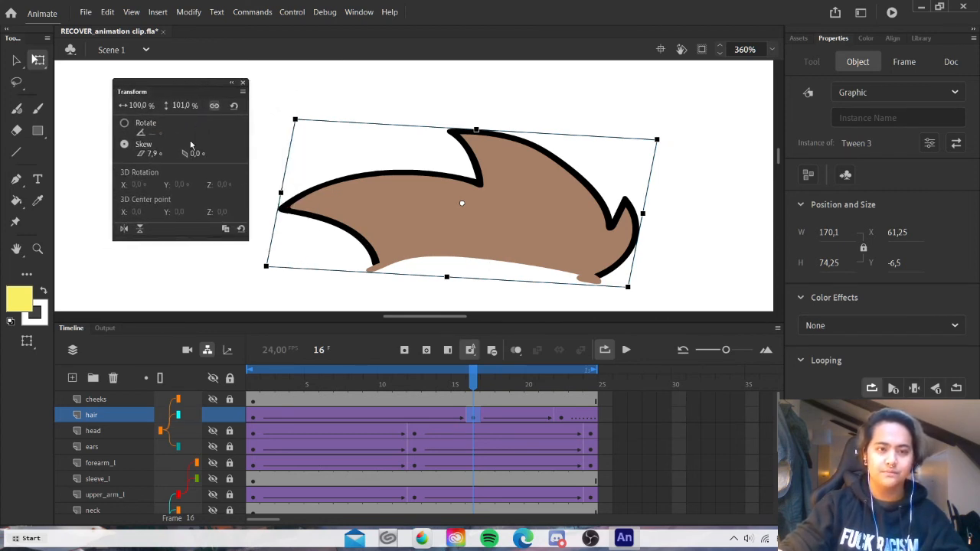
Try skewing the hair horizontally, by value and by its bounding edge, undo the changes, and close the Transform settings
{"action": "left_click_drag", "start_coordinate": [152, 157], "coordinate": [152, 157]}
{"action": "key", "text": "ctrl+z"}
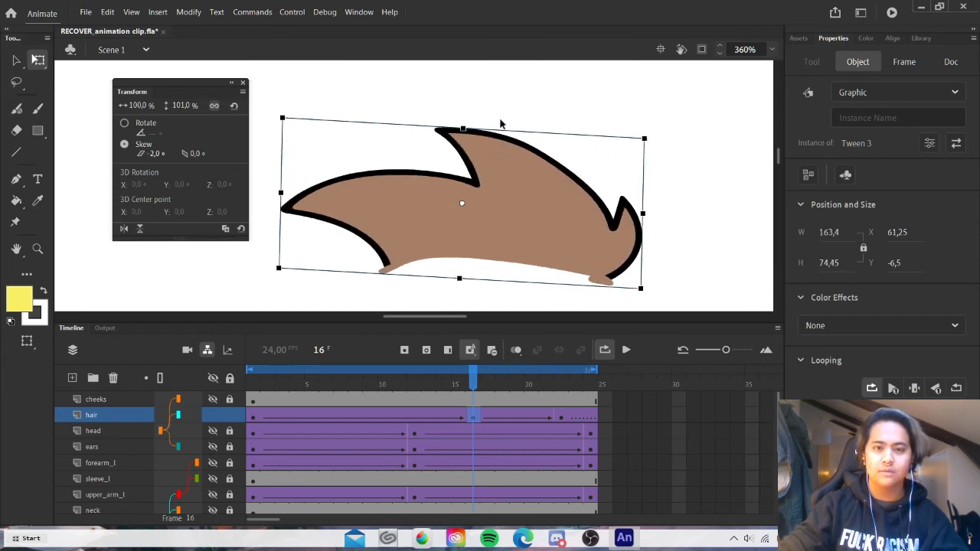
{"action": "key", "text": "ctrl+y"}
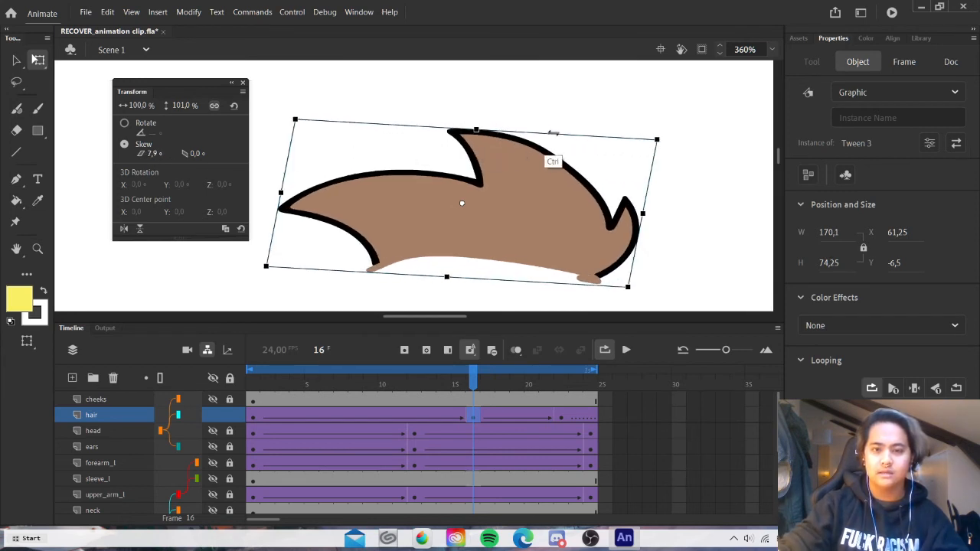
{"action": "left_click_drag", "start_coordinate": [553, 132], "coordinate": [528, 135]}
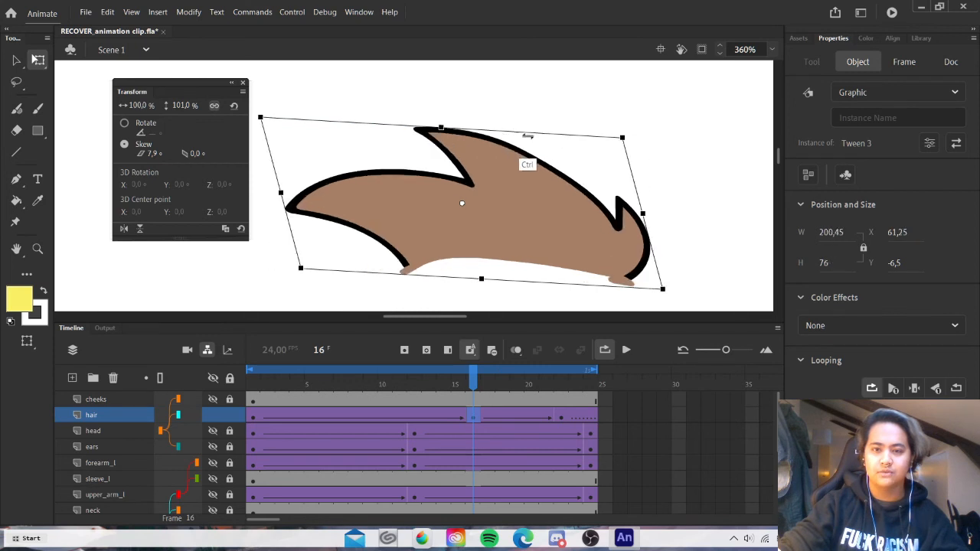
{"action": "key", "text": "ctrl+z"}
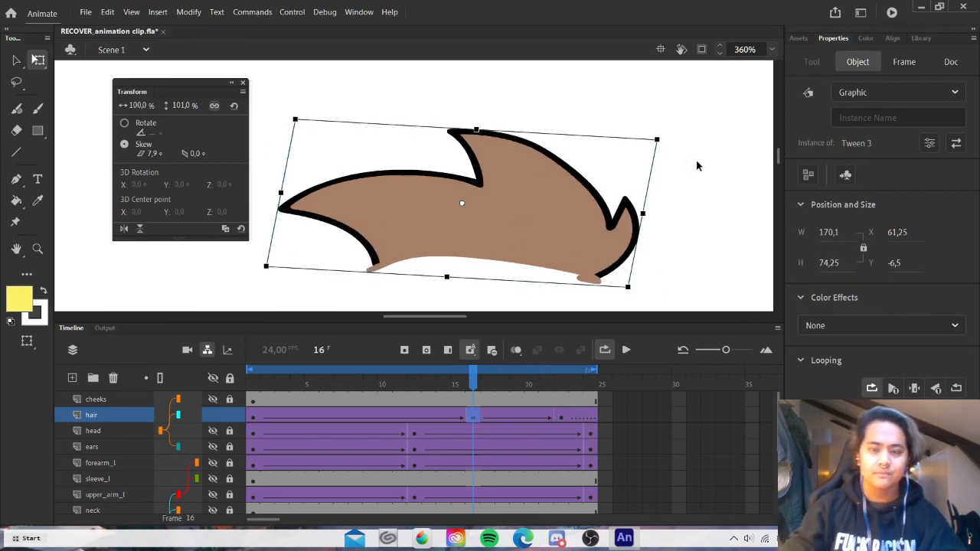
{"action": "left_click", "coordinate": [243, 83]}
Fit the stage in the window, show all layers, lock the hair layer, and play the full character animation
{"action": "left_click", "coordinate": [772, 49]}
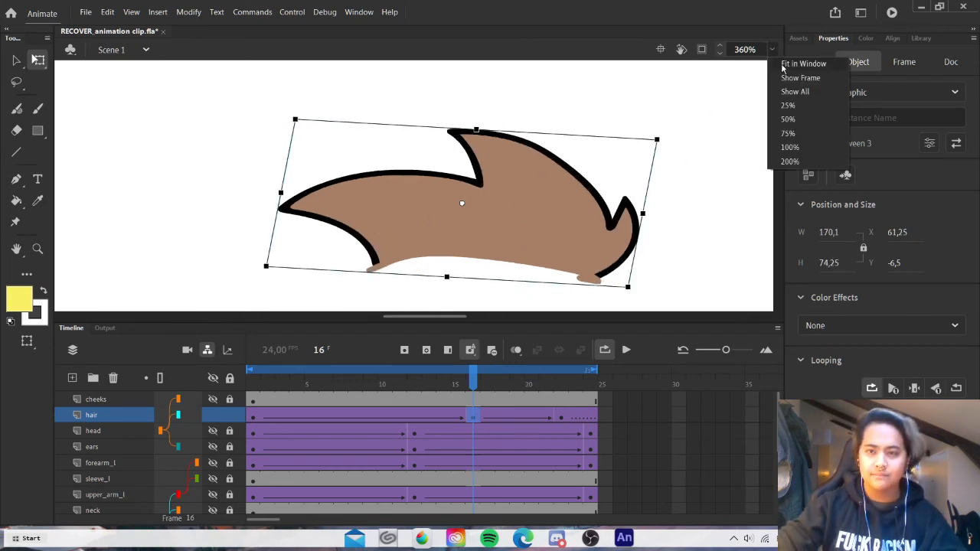
{"action": "left_click", "coordinate": [785, 69]}
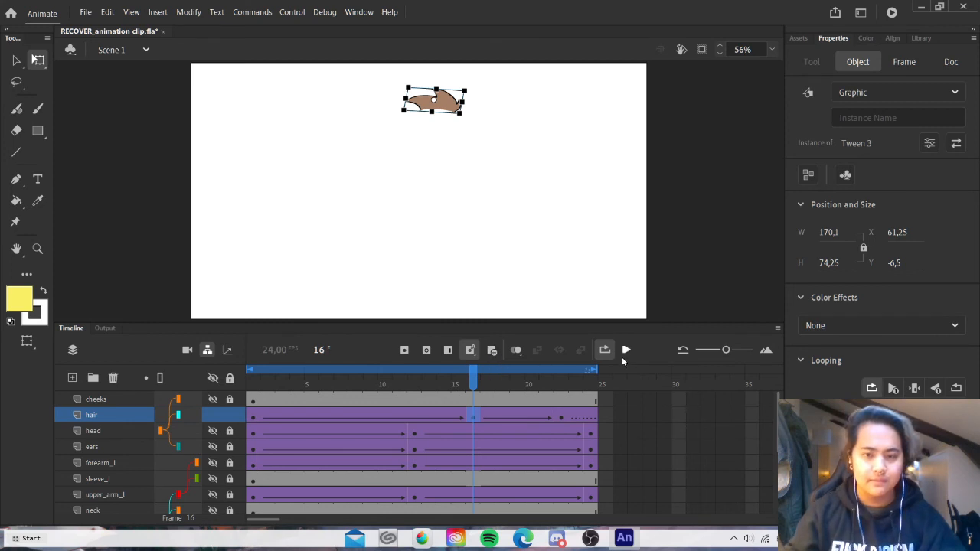
{"action": "left_click", "coordinate": [213, 378]}
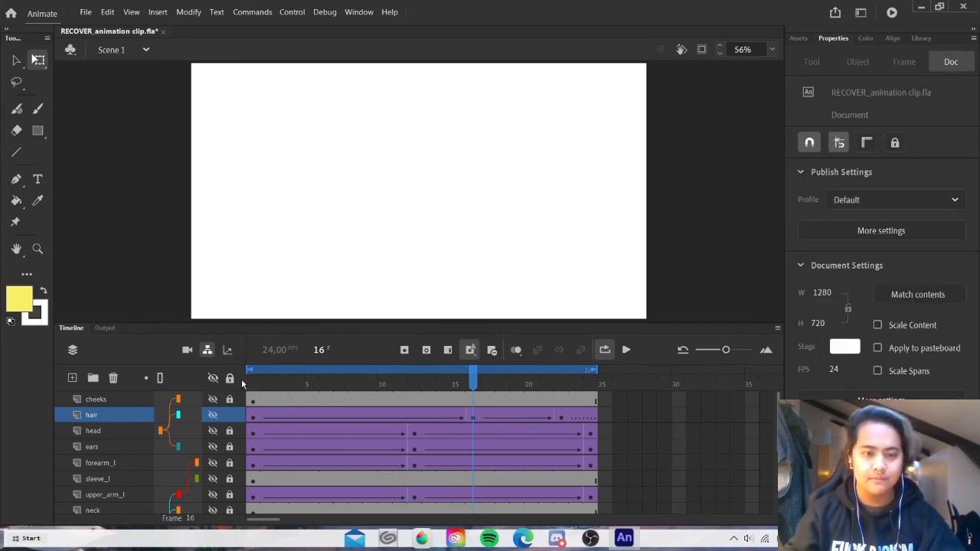
{"action": "left_click", "coordinate": [214, 379]}
{"action": "left_click", "coordinate": [230, 414]}
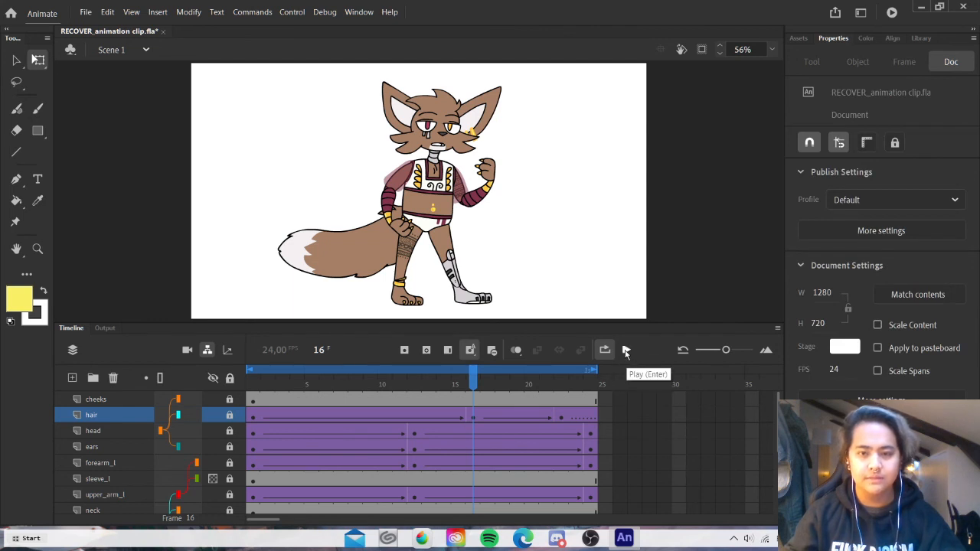
{"action": "left_click", "coordinate": [627, 351]}
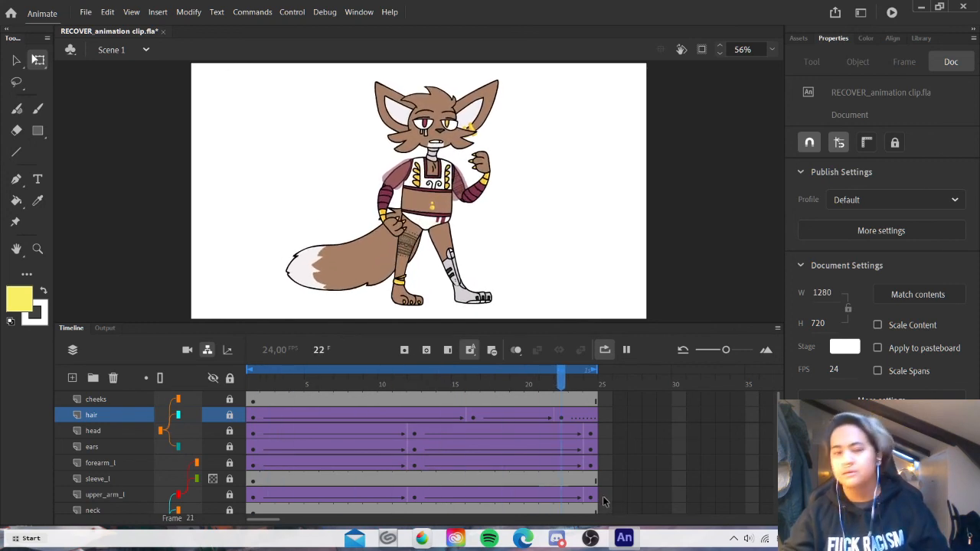
Switch to the OBS window
{"action": "left_click", "coordinate": [556, 539]}
{"action": "left_click", "coordinate": [557, 539]}
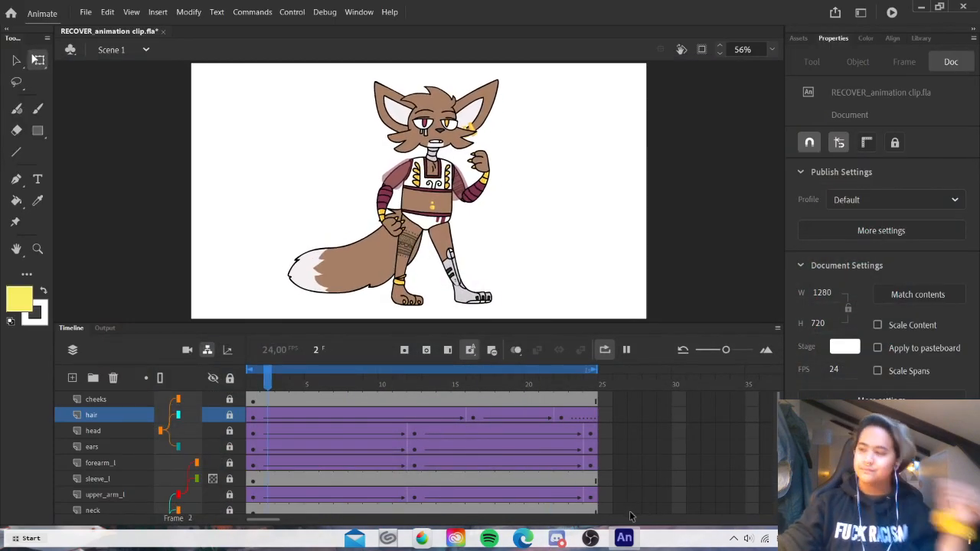
{"action": "left_click", "coordinate": [592, 539]}
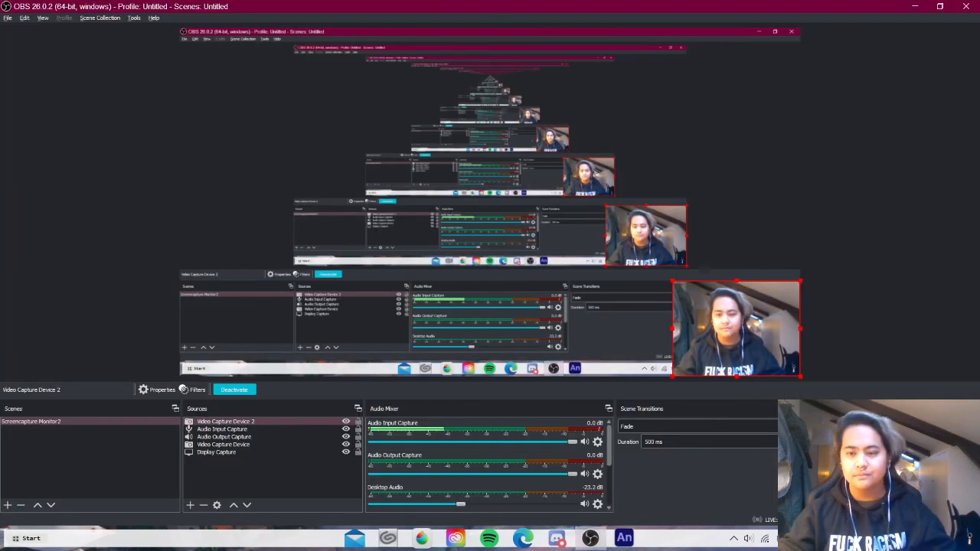